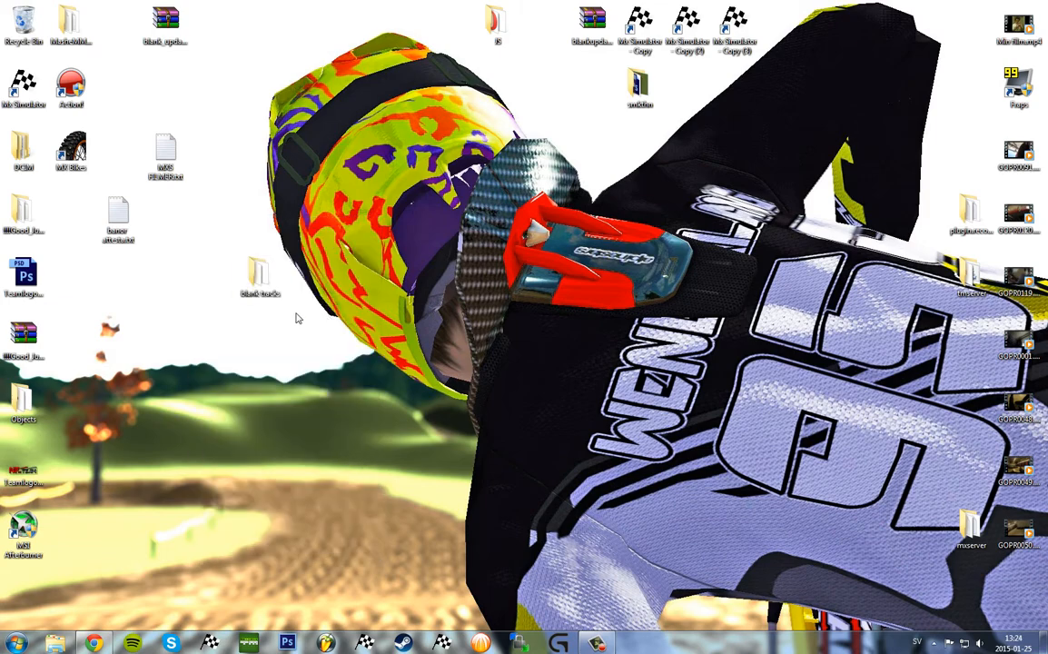
Step: Open the blank tracks folder on the desktop and look over its blank track folders, decal folder, archive and SAF Creator
double_click(258, 277)
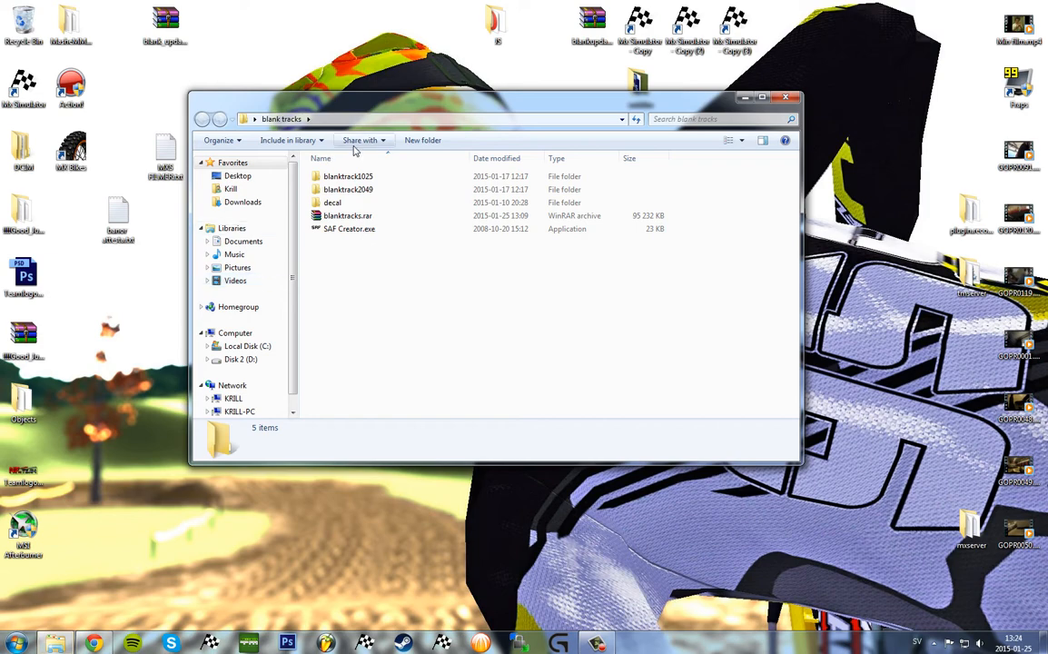
click(334, 217)
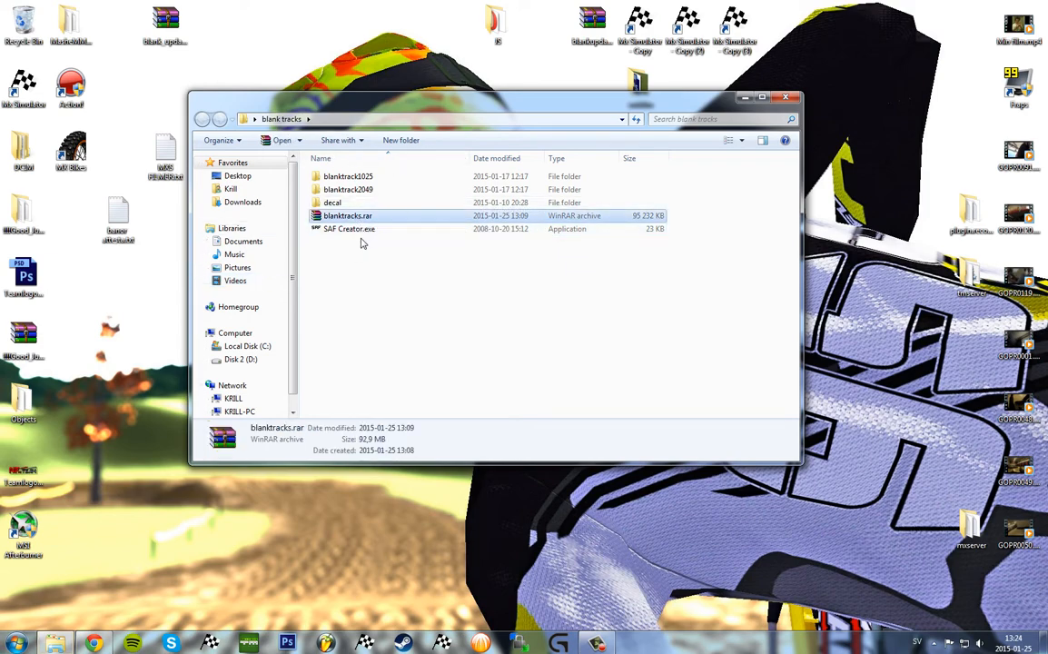
click(354, 229)
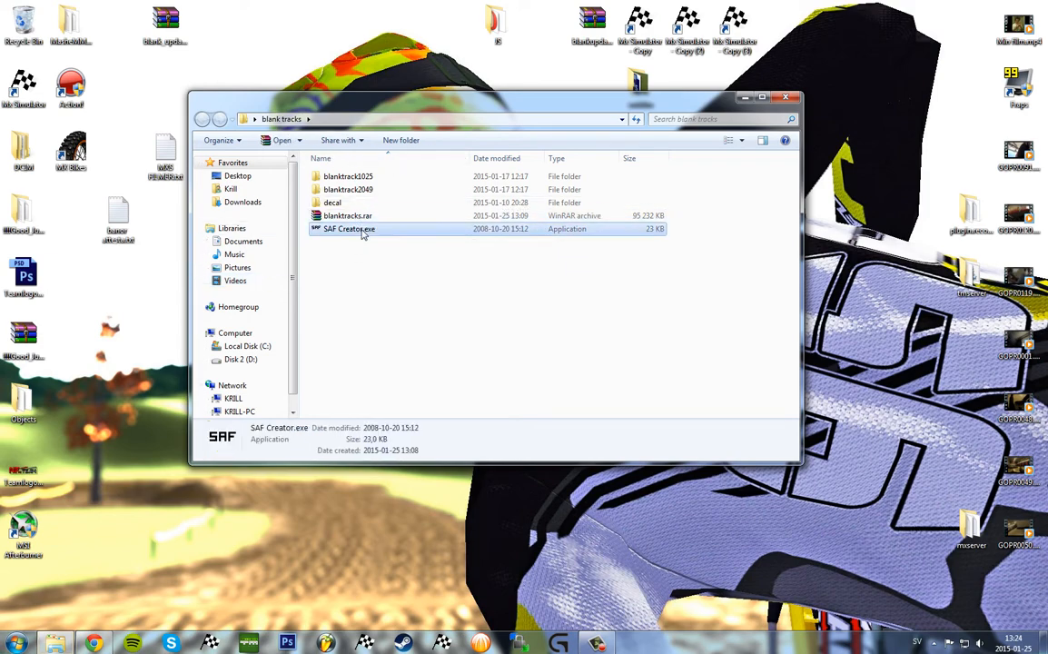
click(339, 206)
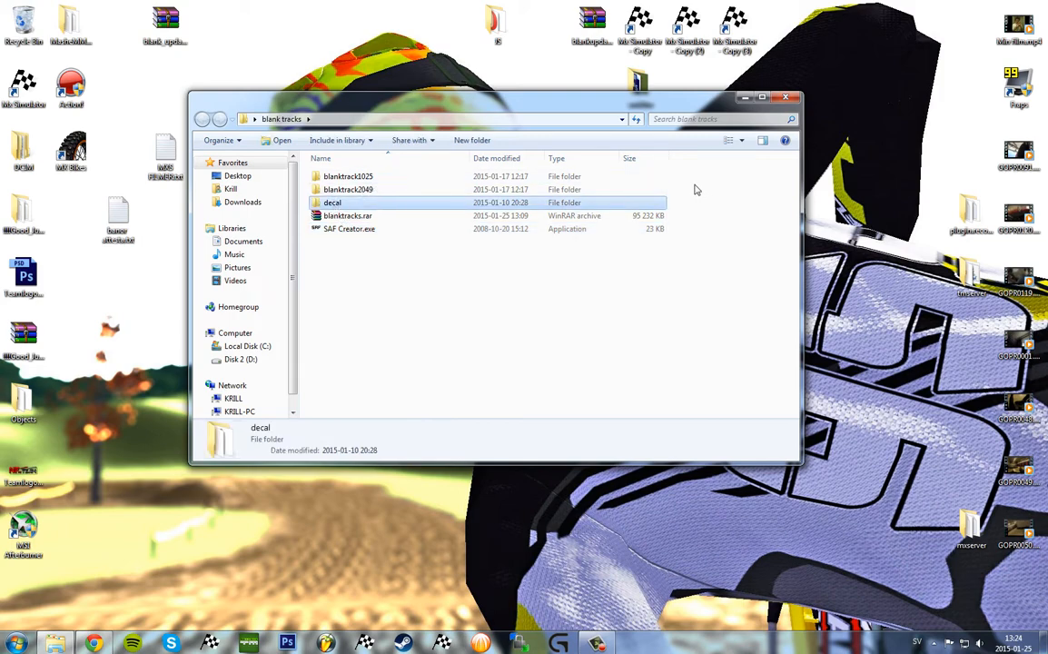
drag(691, 178, 581, 193)
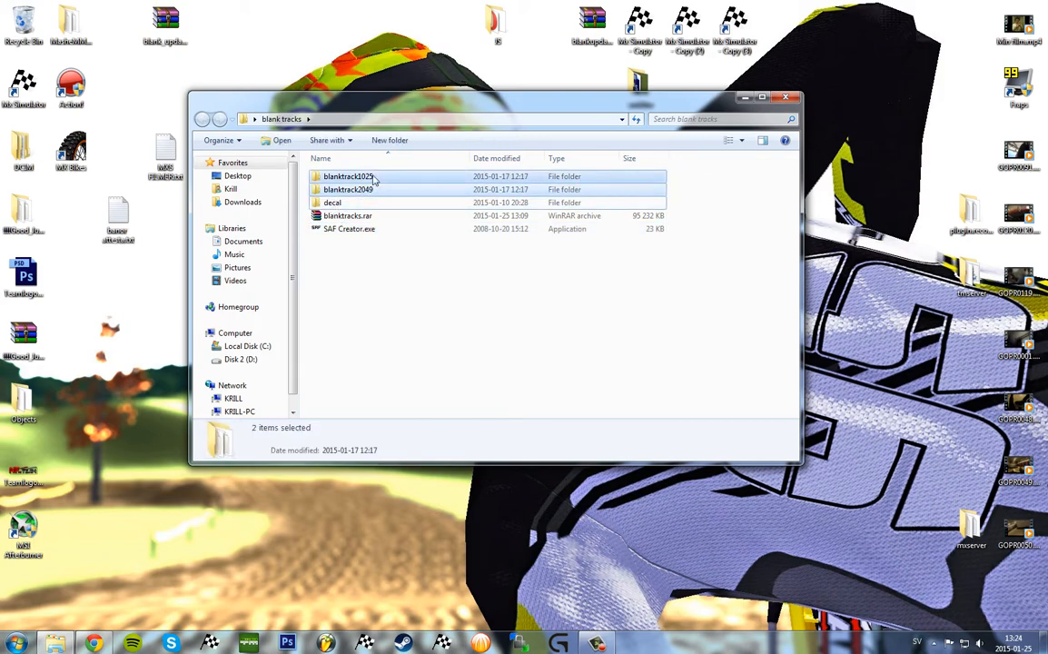
click(356, 204)
mouse_move(352, 209)
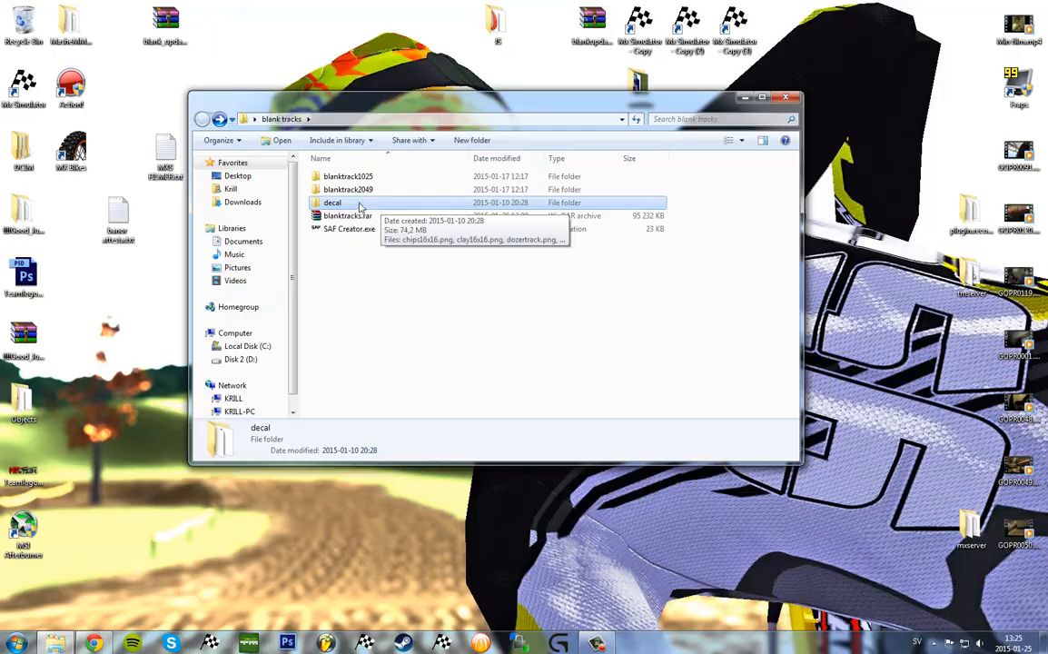
Step: Copy the blanktrack2049 folder from the blank tracks folder
click(468, 193)
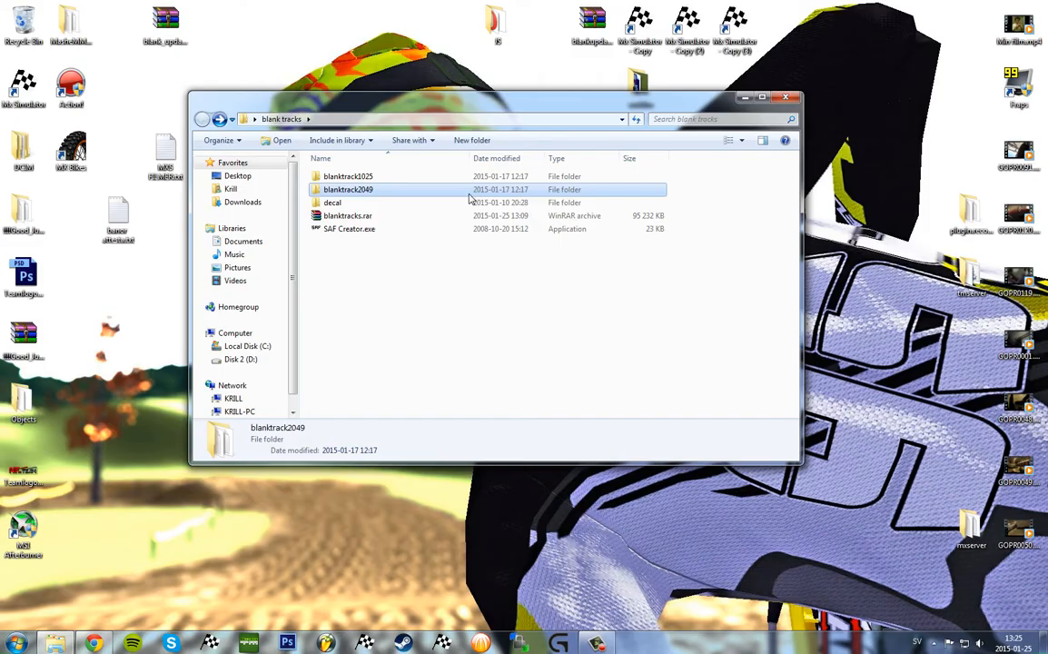
right_click(362, 195)
click(393, 461)
Step: Open the MX Simulator personal folder and show its full path
click(16, 642)
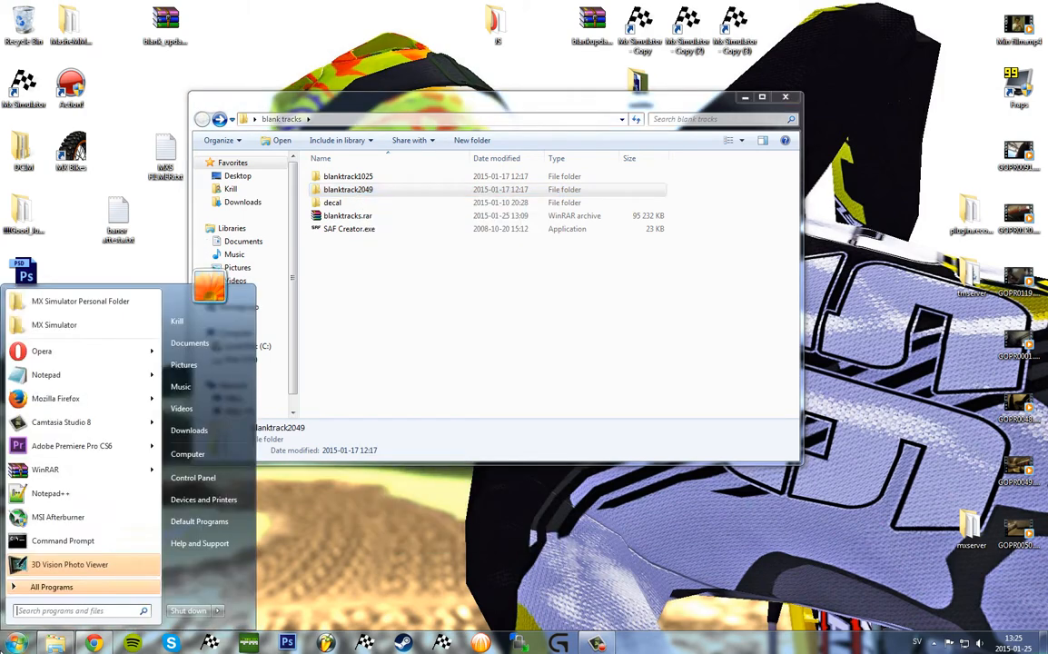
click(124, 309)
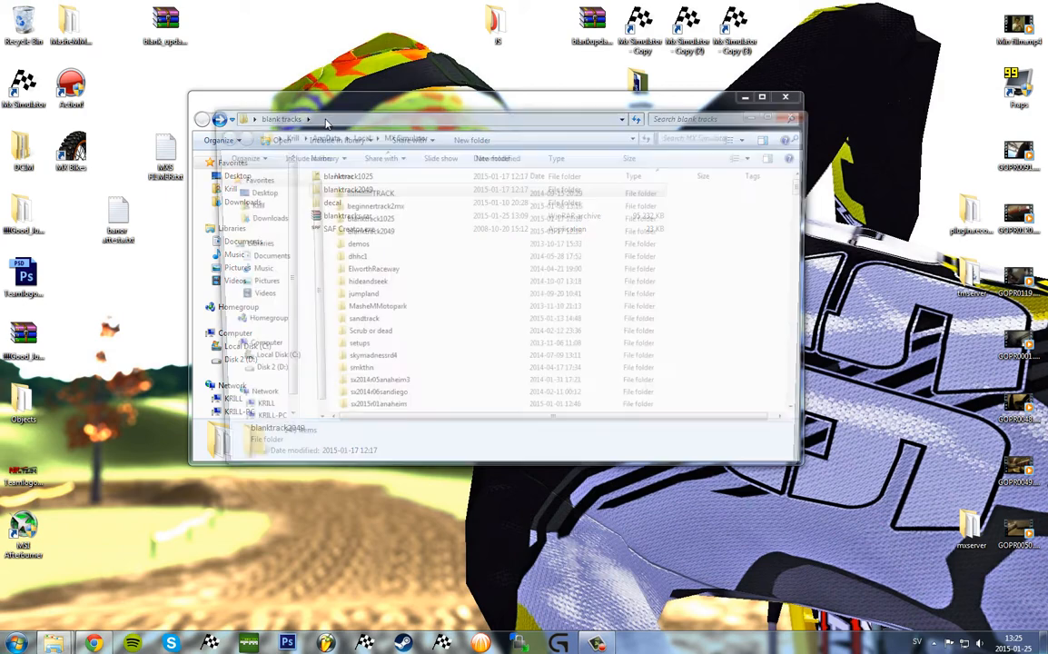
click(454, 134)
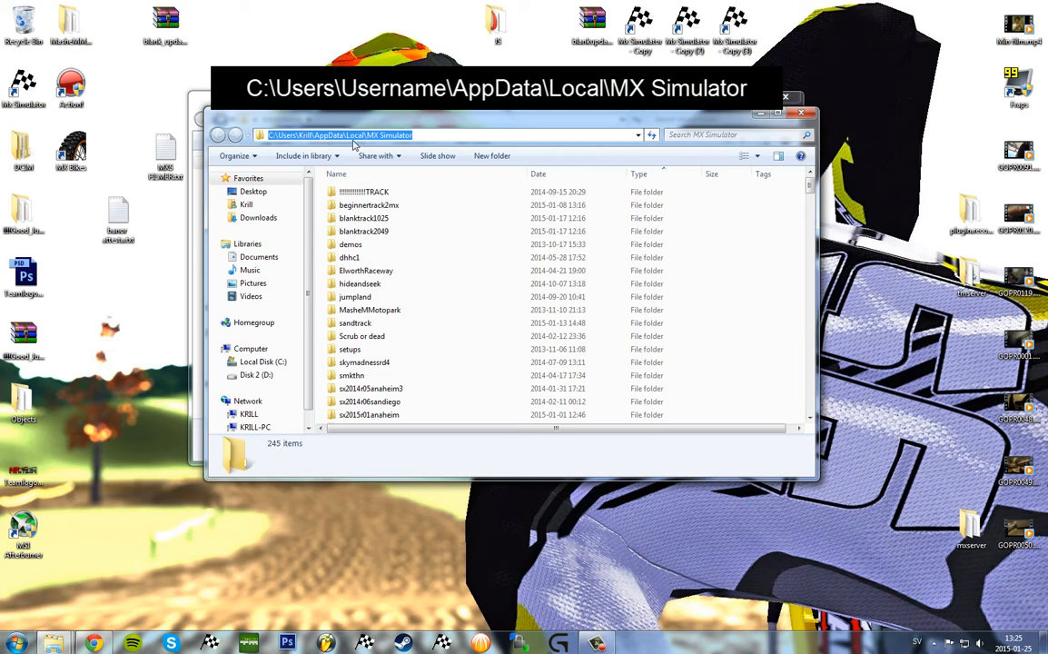
Step: Delete the existing blanktrack2049 and blanktrack1025 folders from the MX Simulator personal folder
click(408, 230)
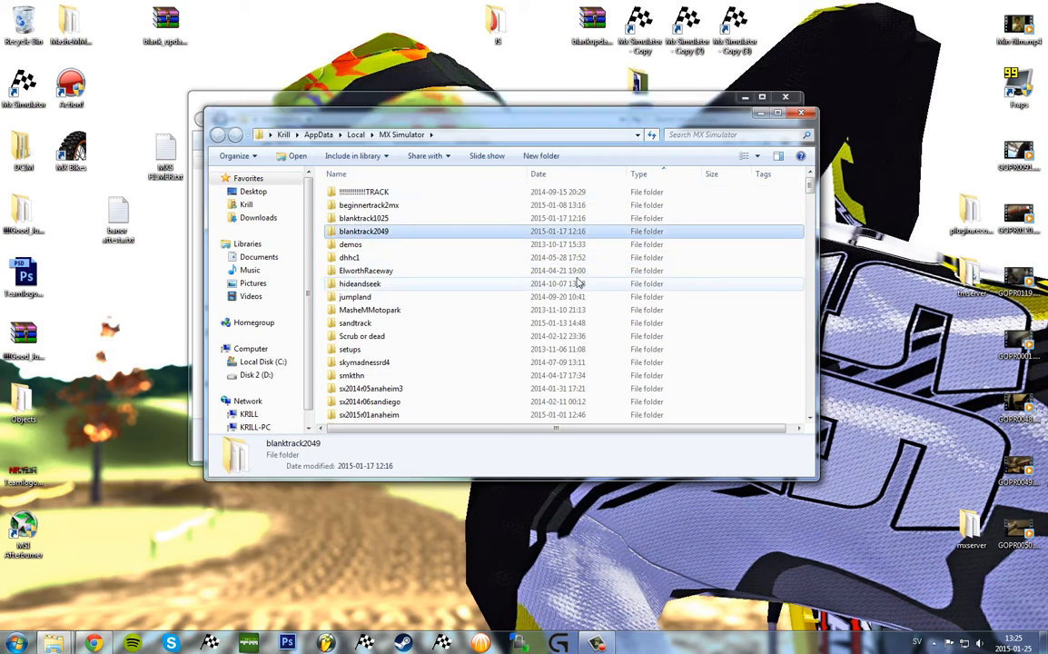
key(Delete)
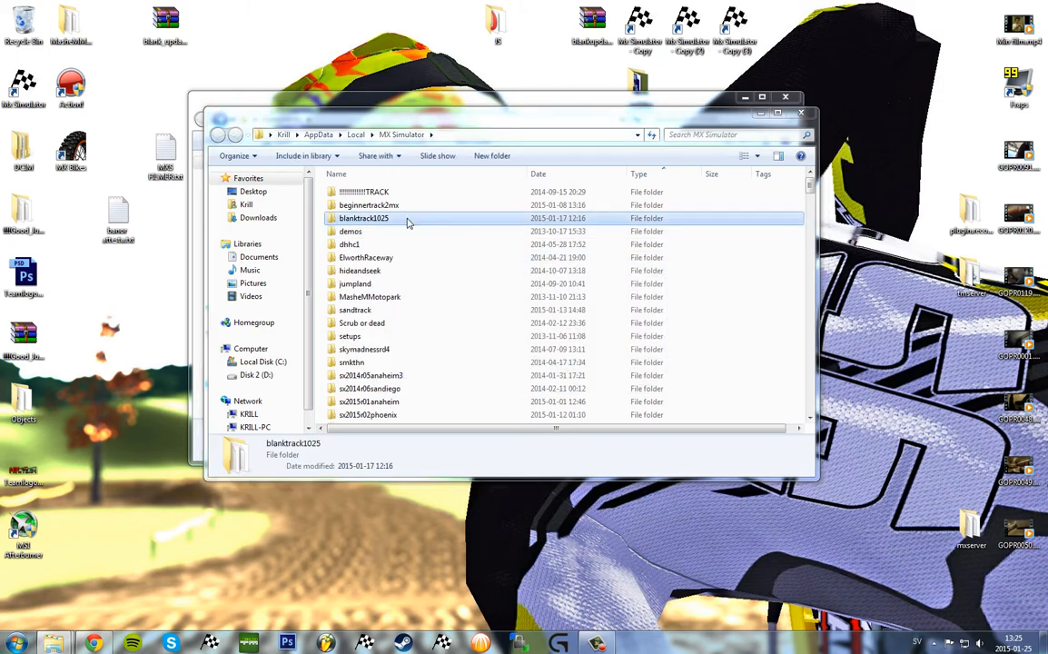
key(Delete)
Step: Paste the copied blanktrack2049 folder into the MX Simulator personal folder, keep its name, and check the files inside it
right_click(713, 249)
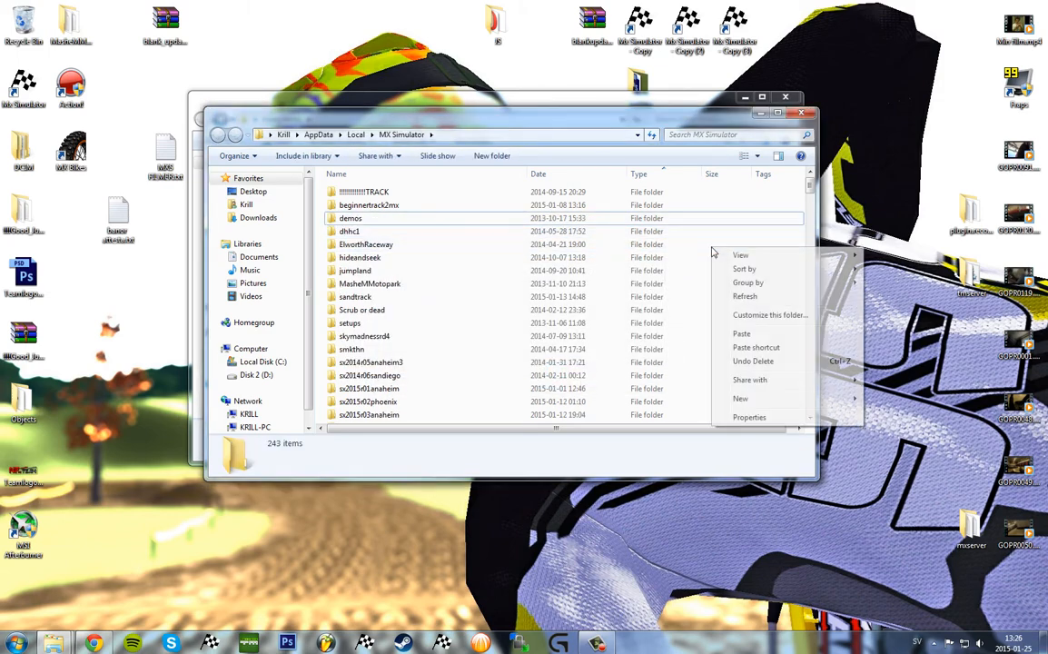
click(753, 360)
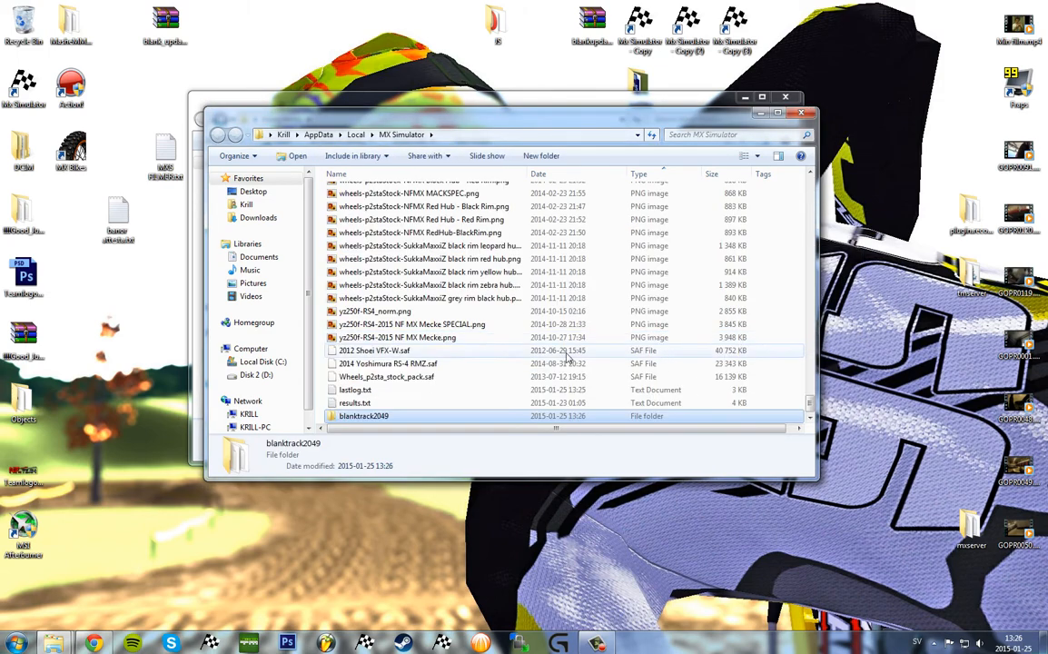
click(371, 416)
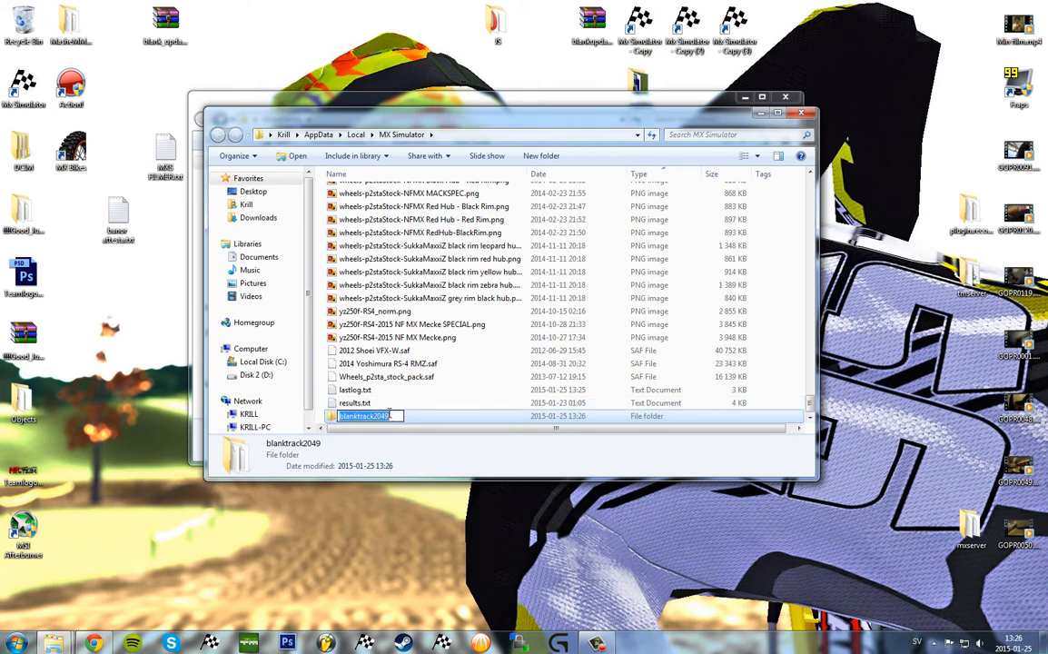
key(Return)
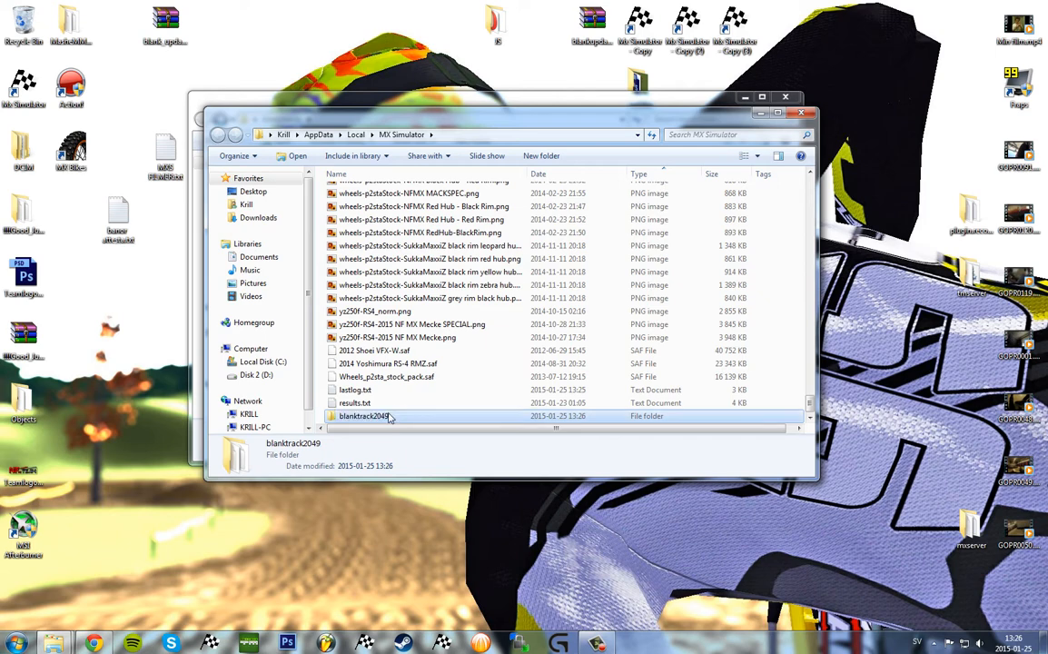
double_click(389, 416)
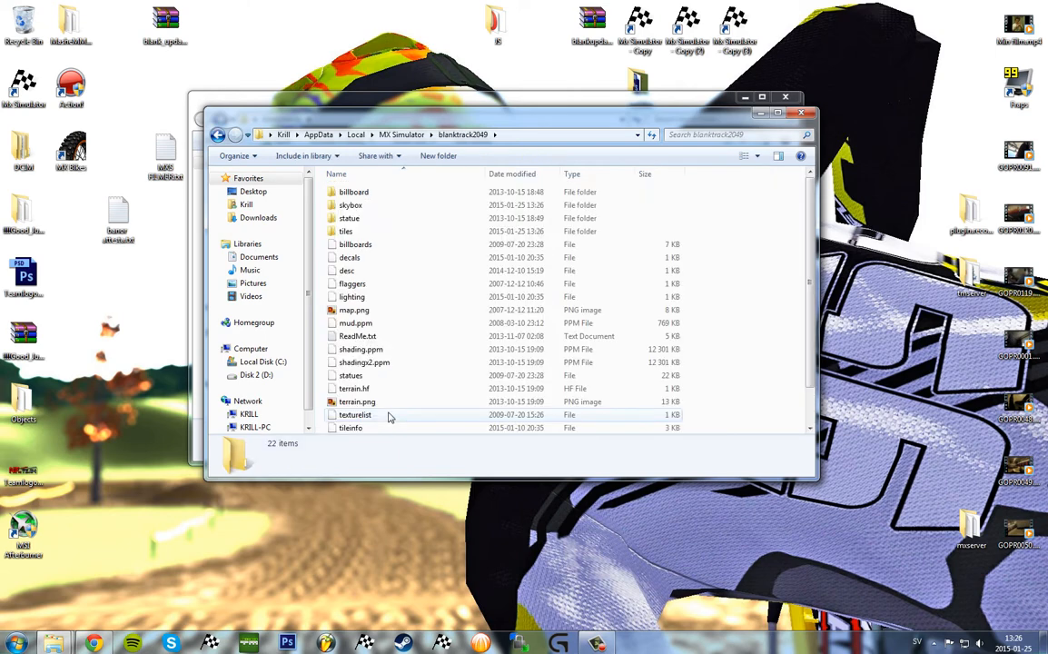
key(BackSpace)
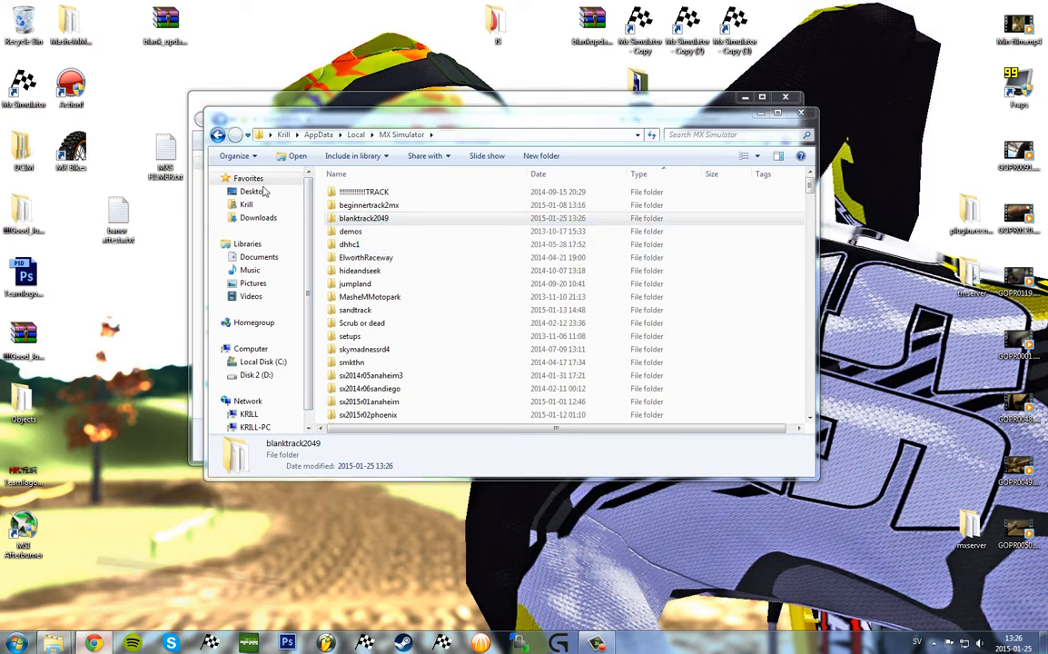
Step: Switch to Chrome, search for np++ and view the Notepad++ download page in a new tab, closing the tab when done
key(alt+Tab)
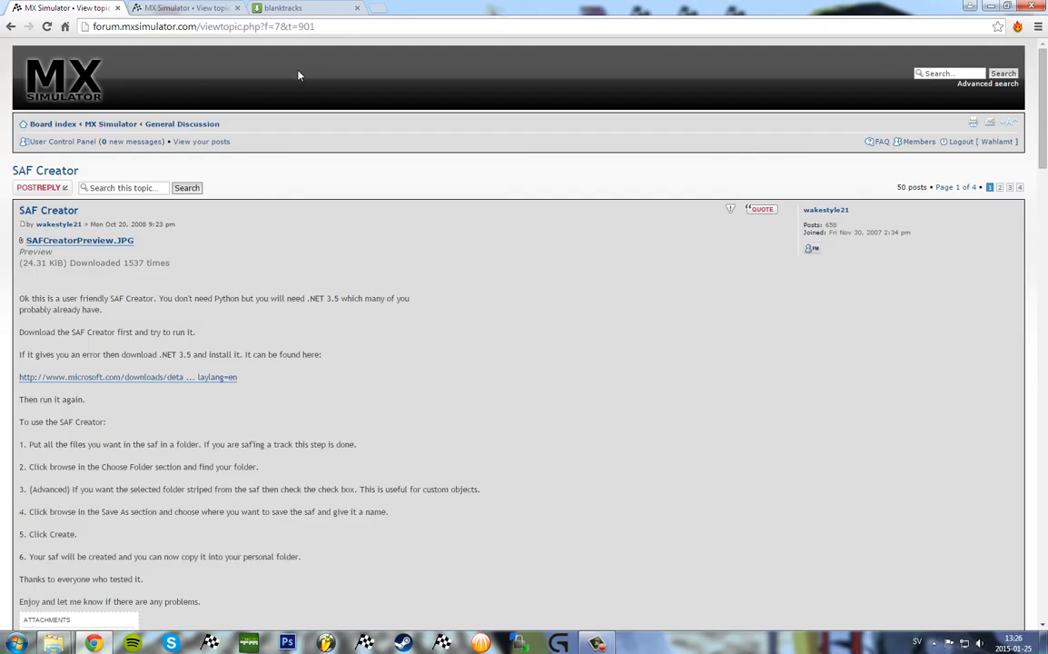
click(379, 9)
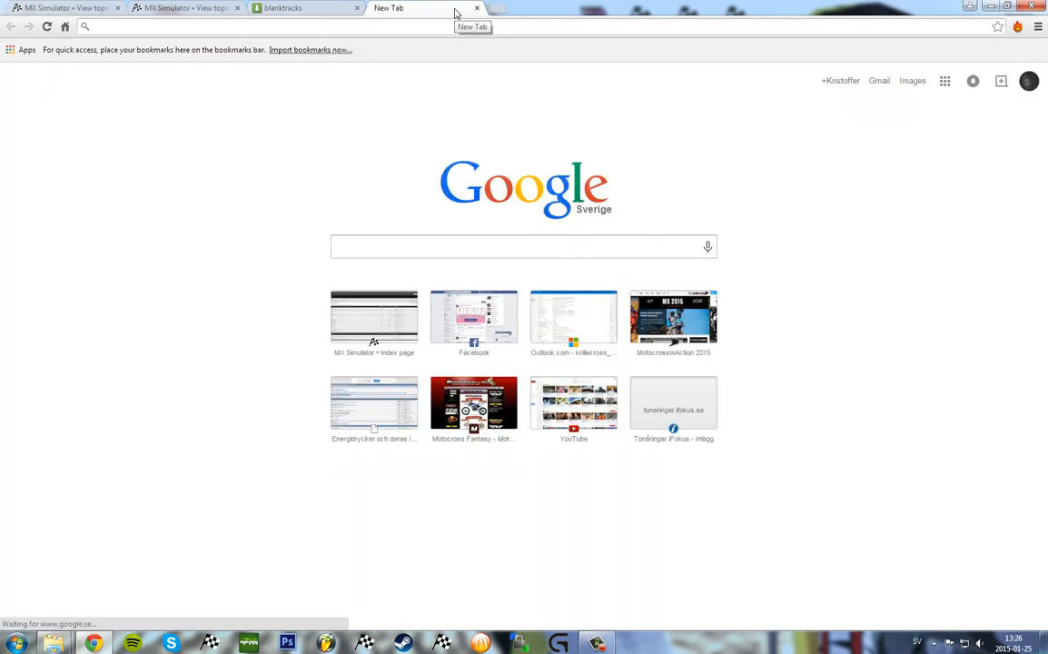
text(np)
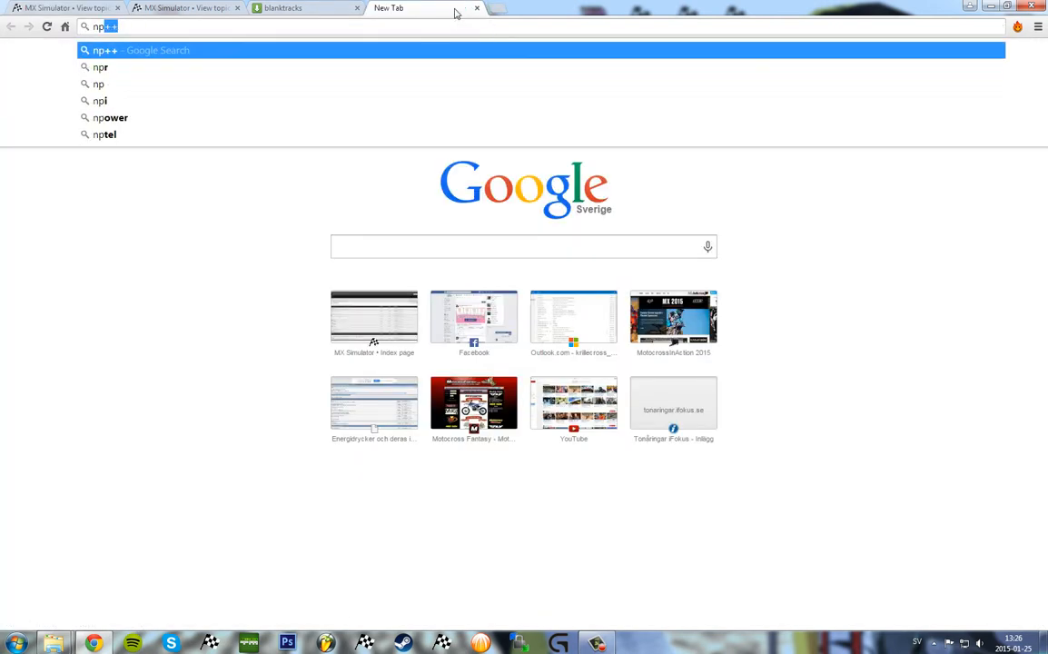
text(++)
key(Return)
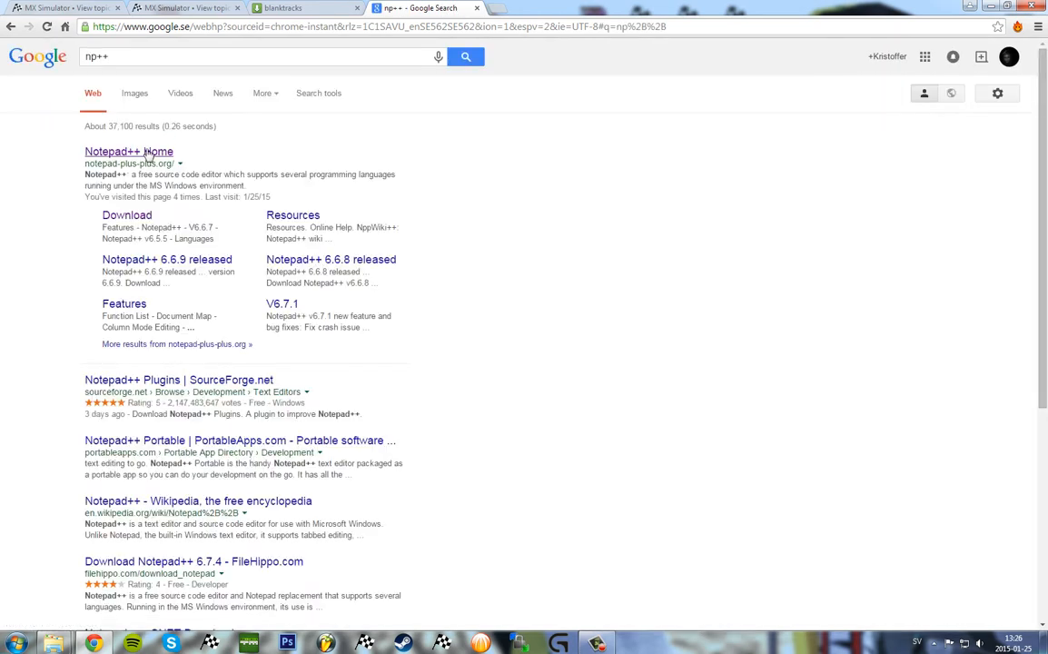
click(161, 157)
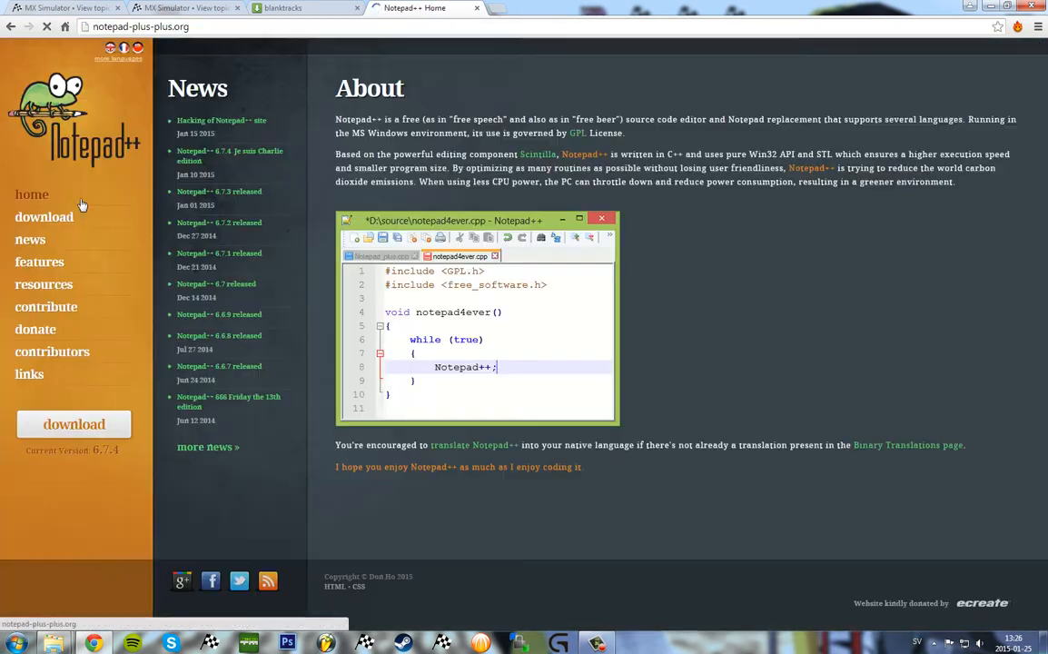
click(50, 216)
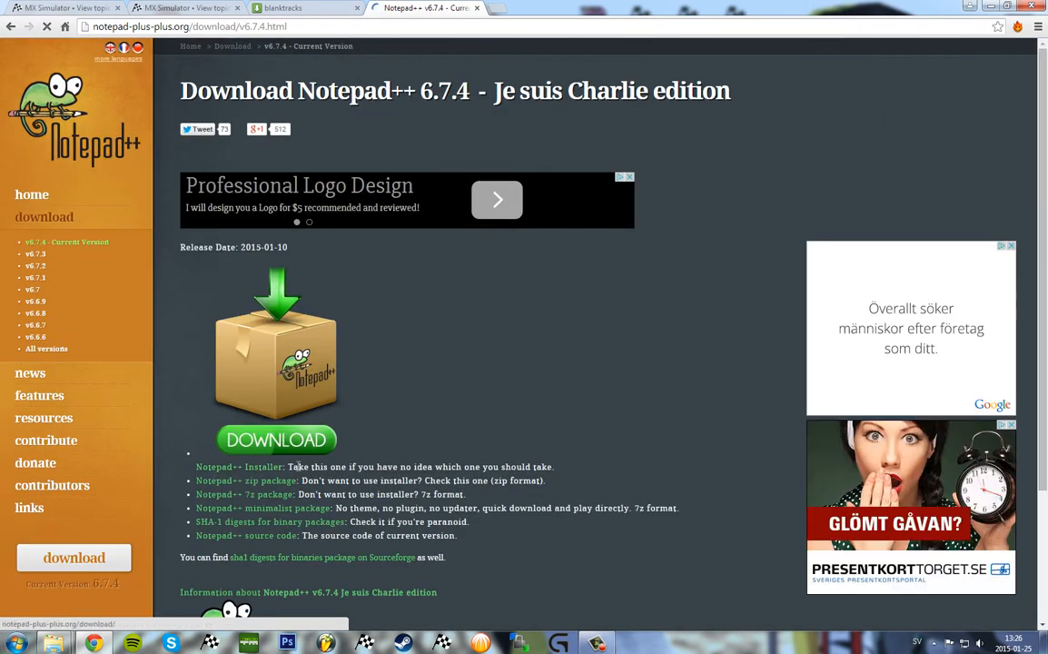
click(476, 8)
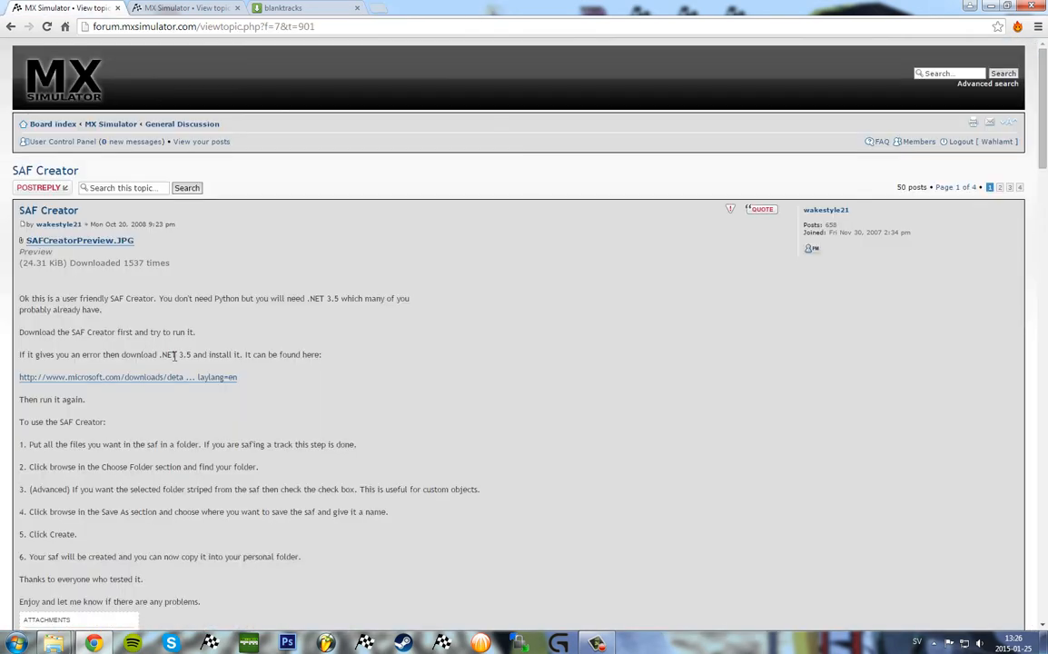
Step: Return to the MX Simulator folder in File Explorer and open the desc file from blanktrack2049 in Notepad++
key(super+d)
mouse_move(54, 643)
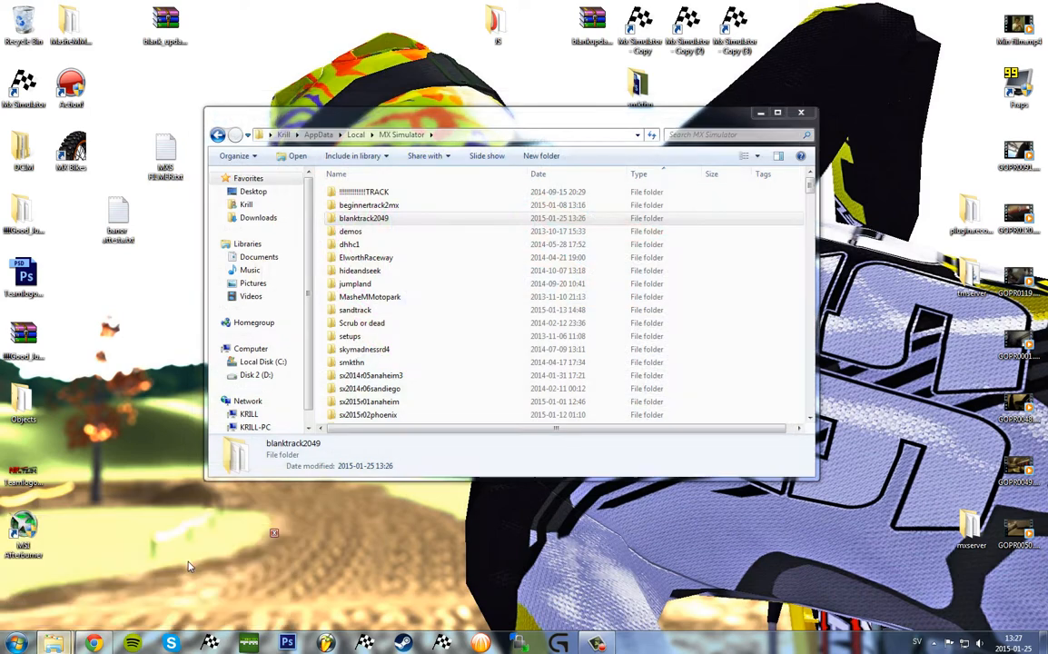
click(215, 573)
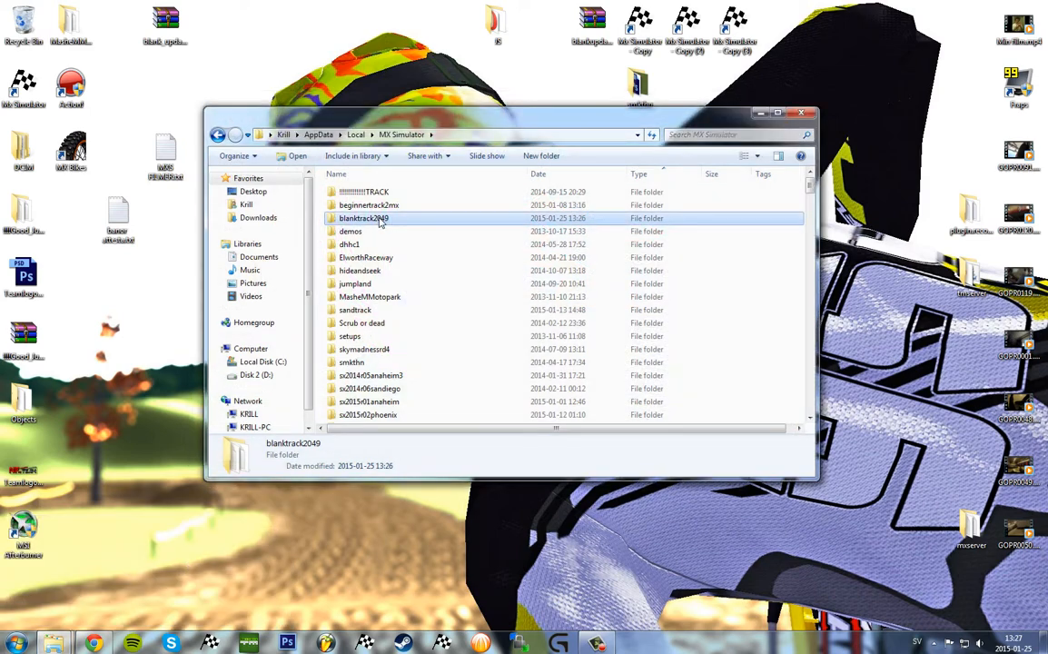
mouse_move(382, 226)
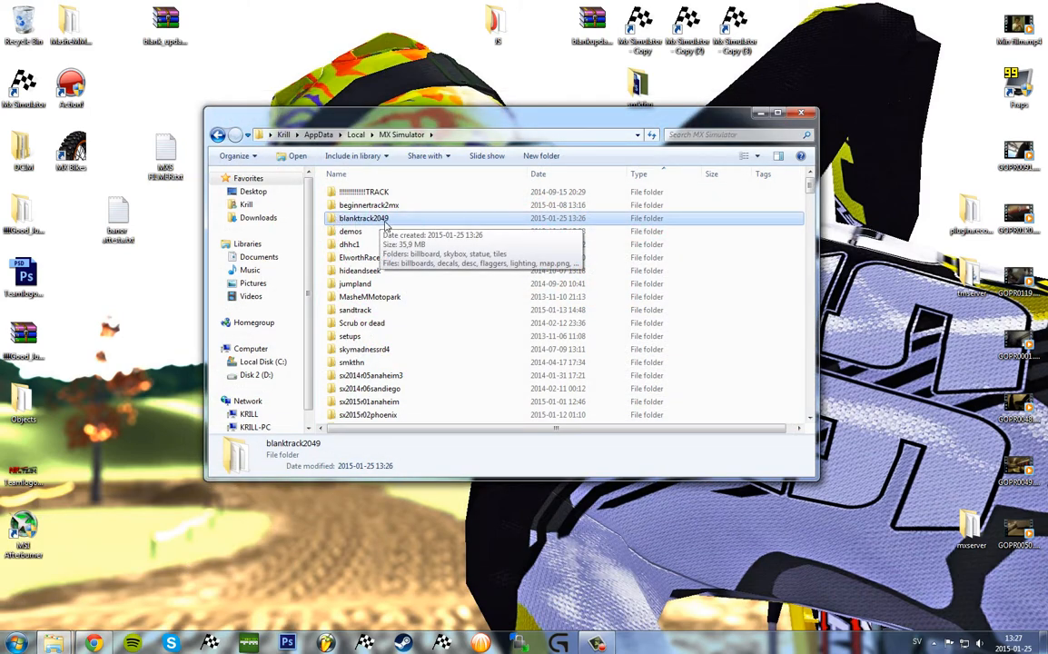
double_click(409, 226)
click(349, 271)
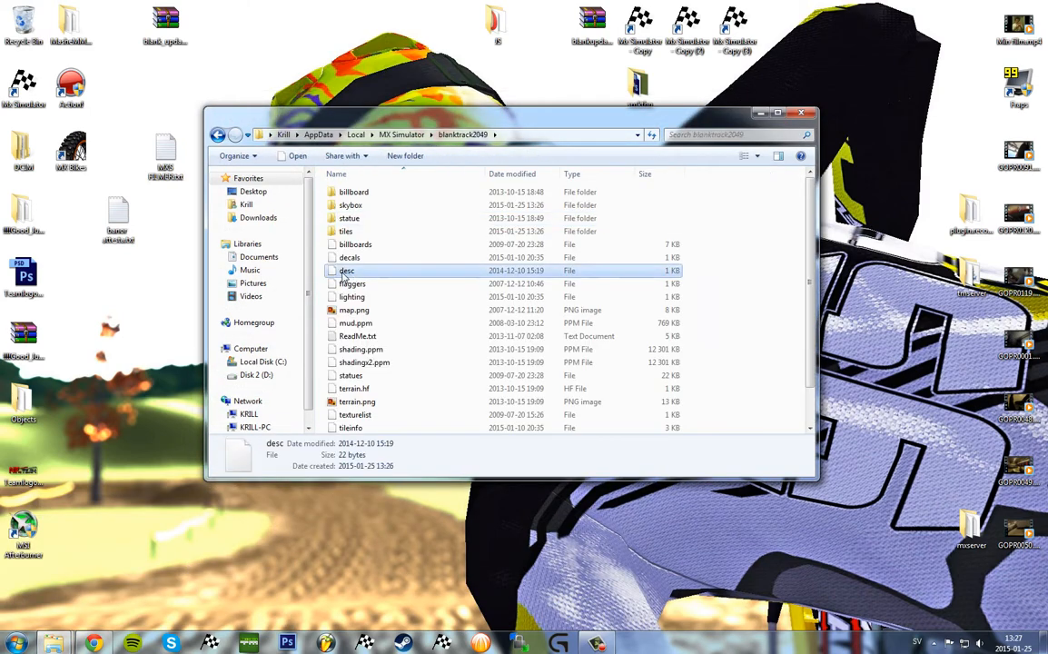
right_click(354, 273)
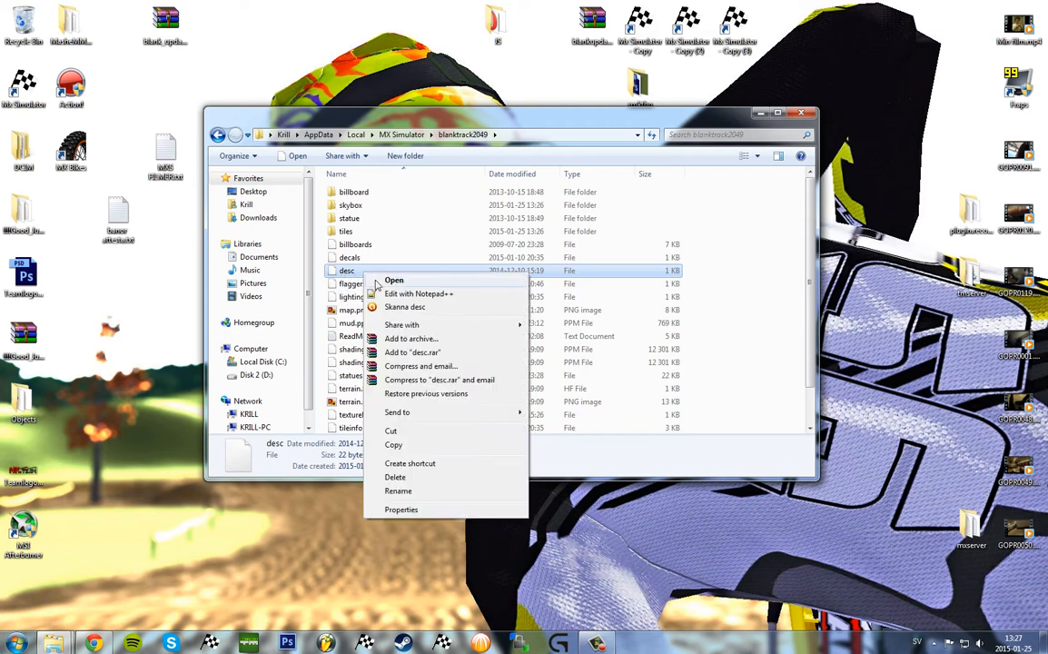
click(404, 285)
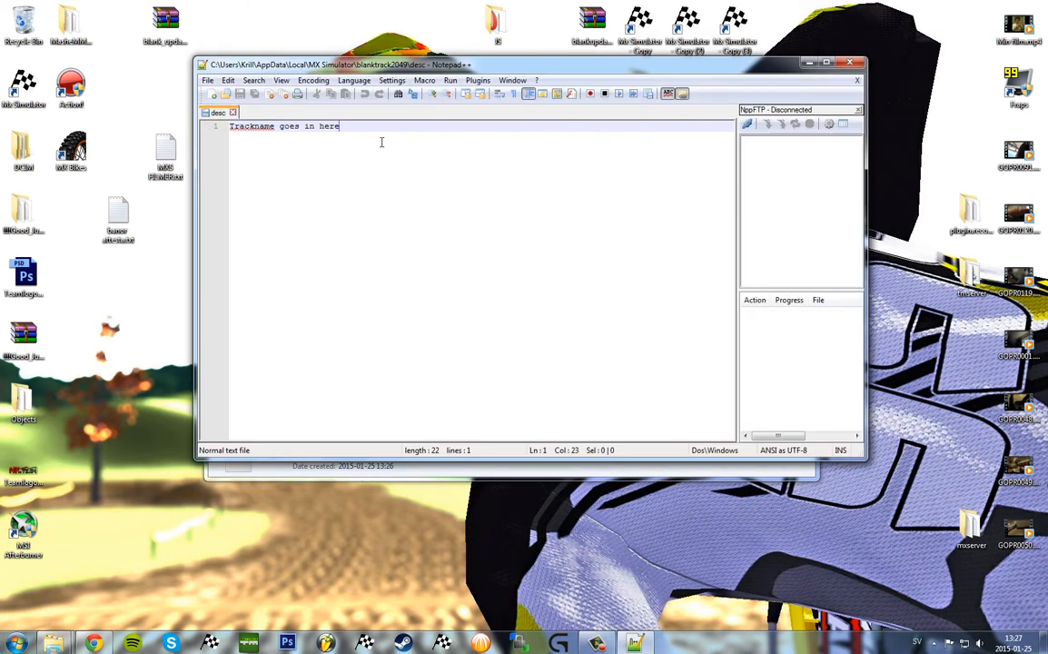
Step: Replace the placeholder track name in the desc file with "!!!!!! Trackmaking tutorial"
key(BackSpace)
key(BackSpace)
key(BackSpace)
key(BackSpace)
key(BackSpace)
key(BackSpace)
key(BackSpace)
key(BackSpace)
key(BackSpace)
key(BackSpace)
key(BackSpace)
key(BackSpace)
key(BackSpace)
key(BackSpace)
key(BackSpace)
key(BackSpace)
key(BackSpace)
key(BackSpace)
key(BackSpace)
key(BackSpace)
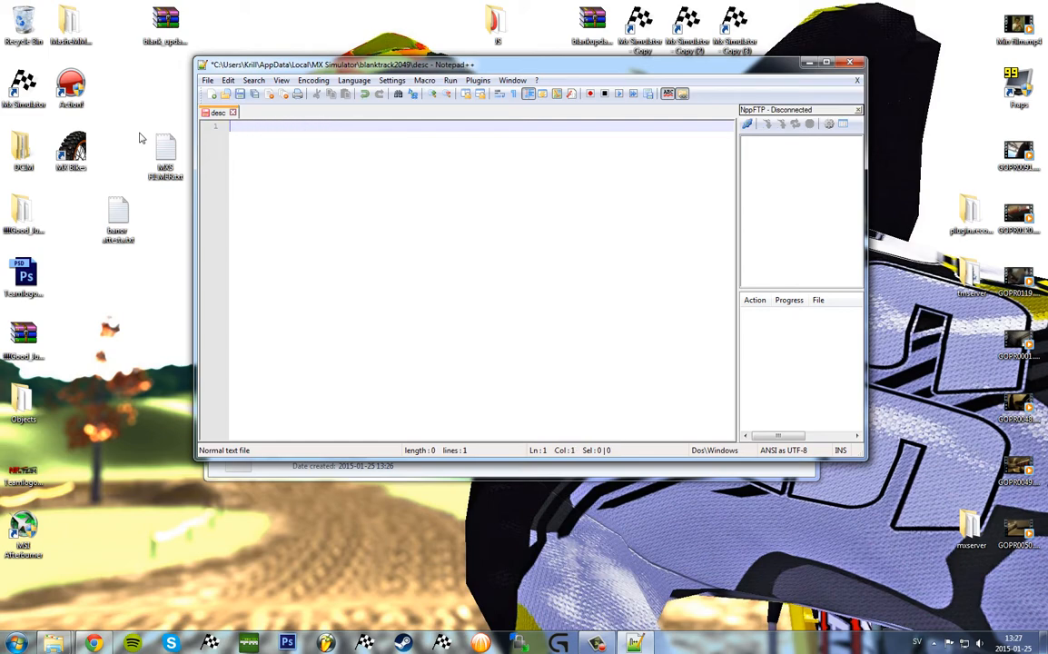
text(Trackmakin)
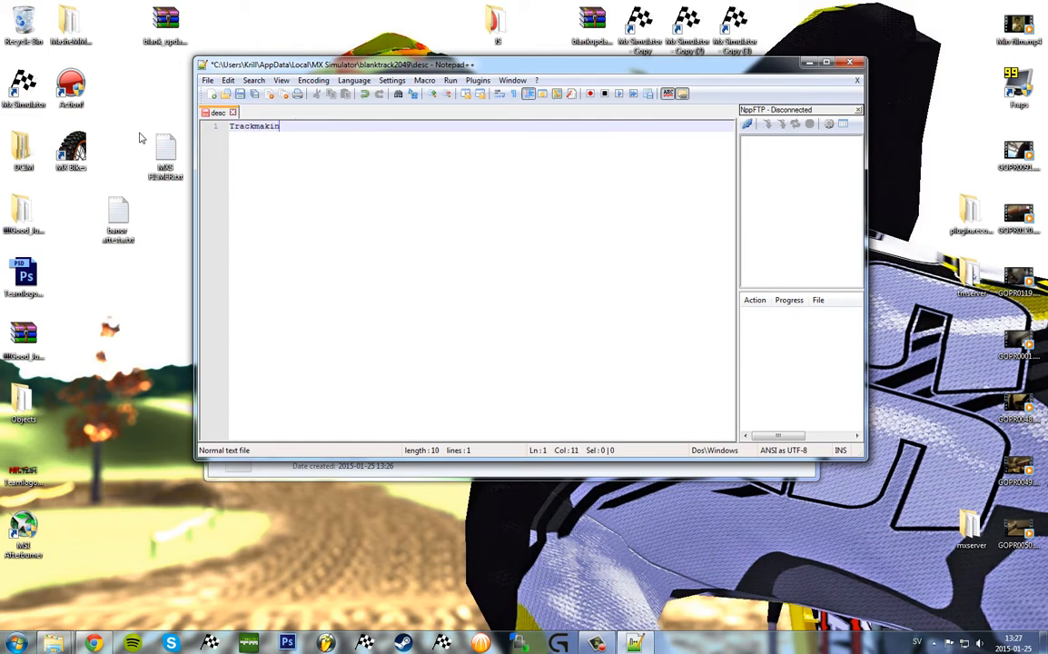
text(g tutorial0)
key(Home)
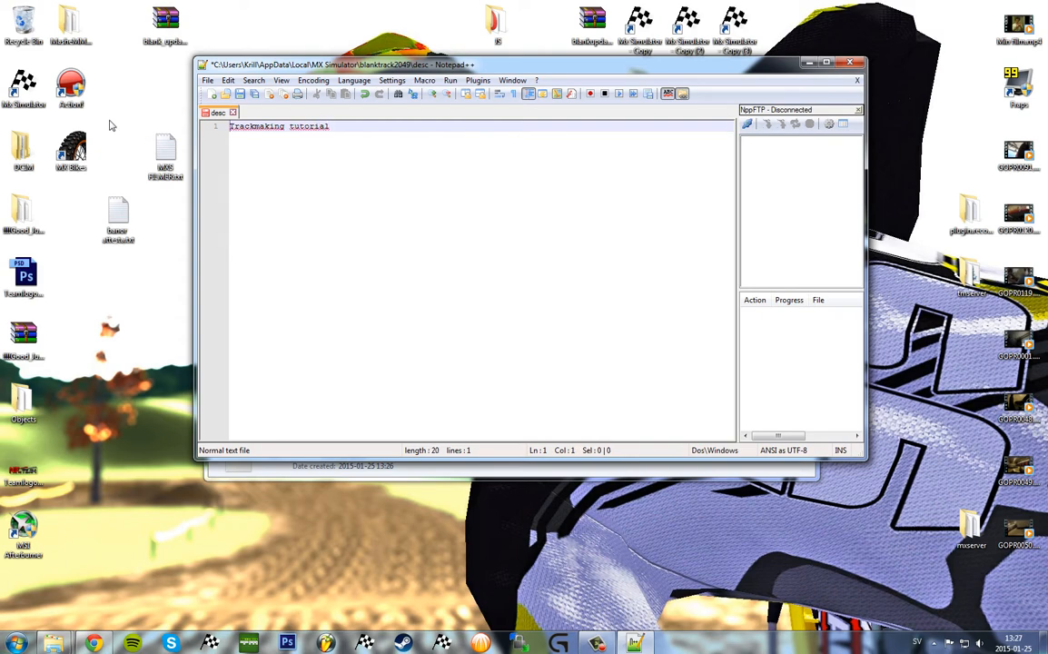
text(!!!!!!)
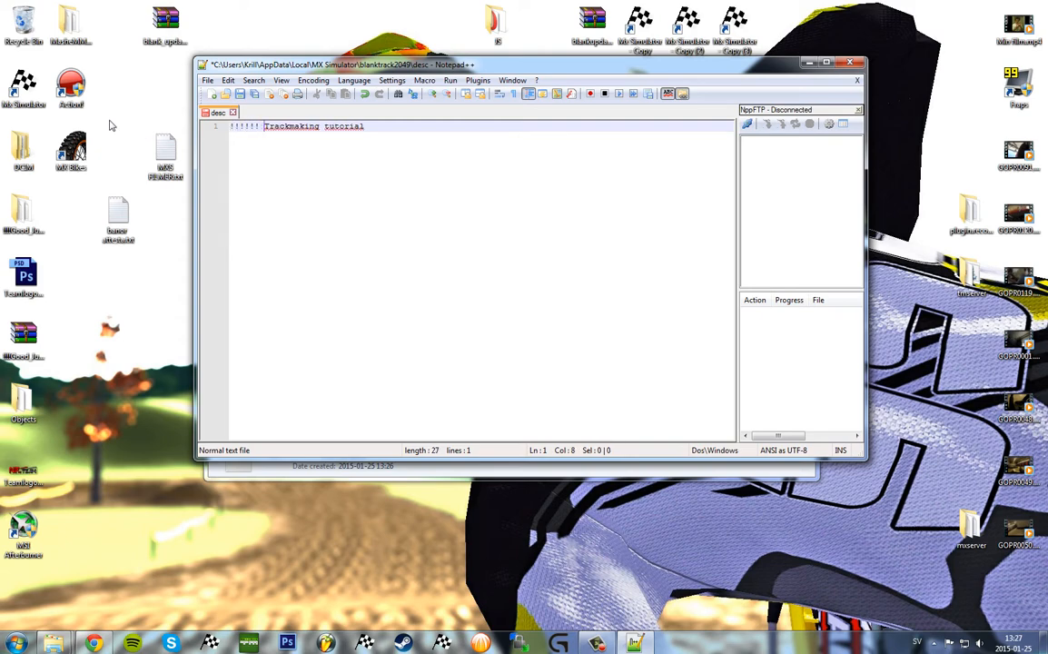
Step: Save the desc file with the new track name and close Notepad++
drag(240, 129, 229, 128)
click(252, 127)
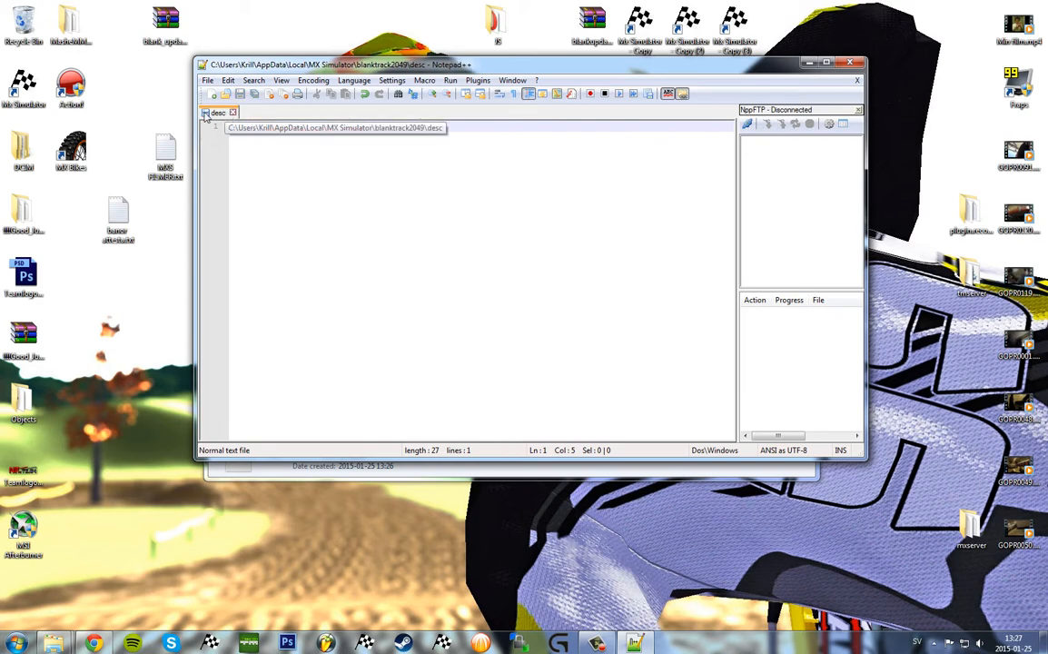
click(848, 61)
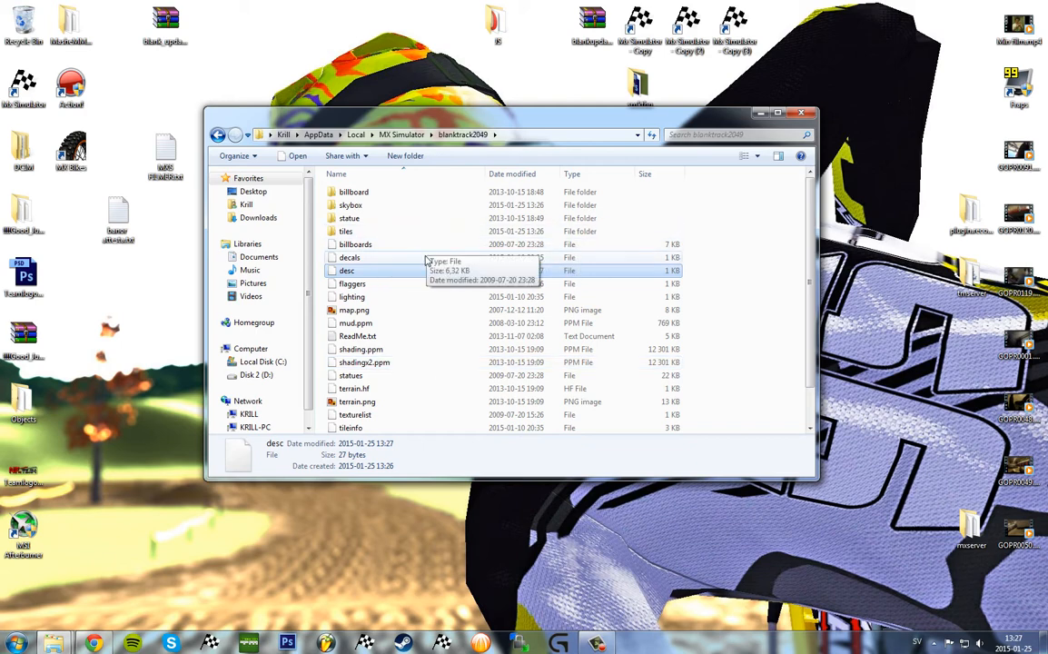
Step: Examine the terrain.hf, track.pov, timing_gates, tilemap, tileinfo and terrain.png files in the blanktrack2049 folder
click(400, 388)
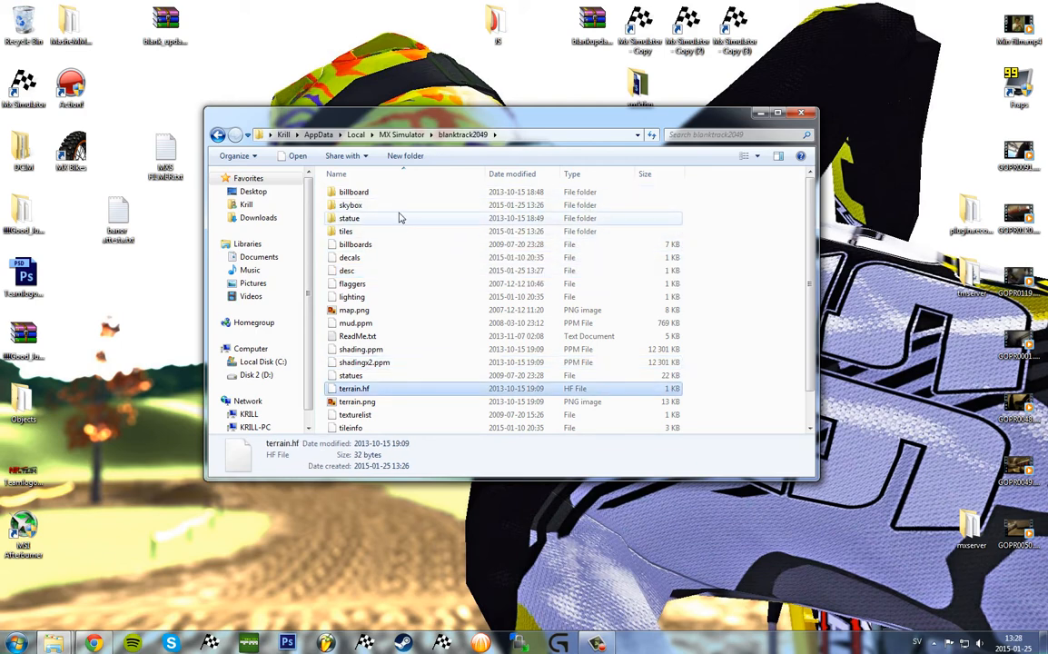
drag(751, 194, 465, 488)
click(426, 379)
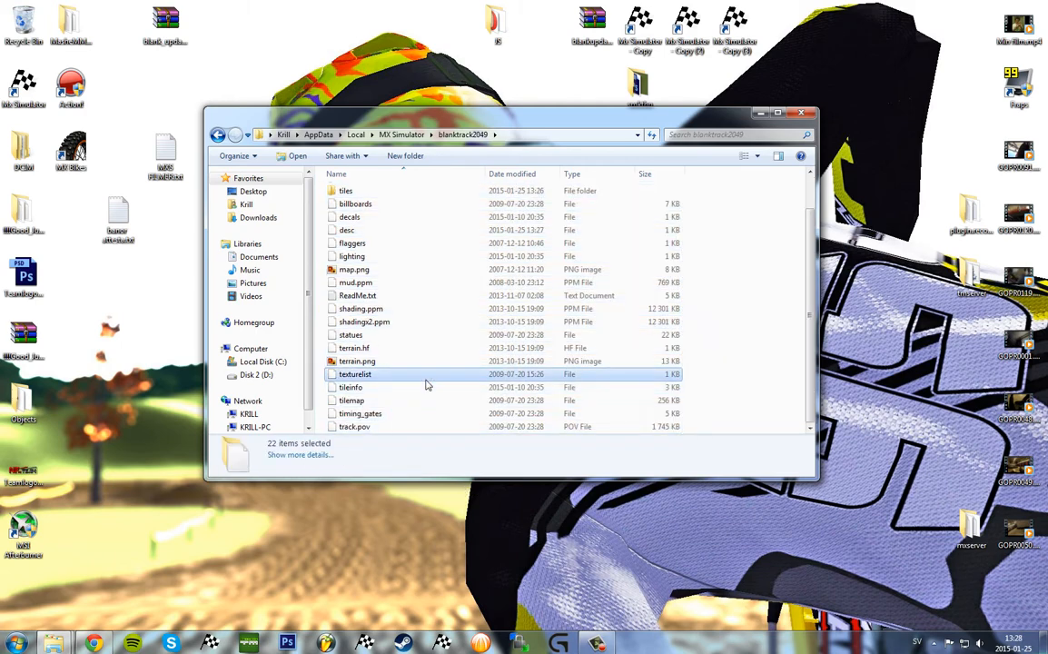
click(409, 429)
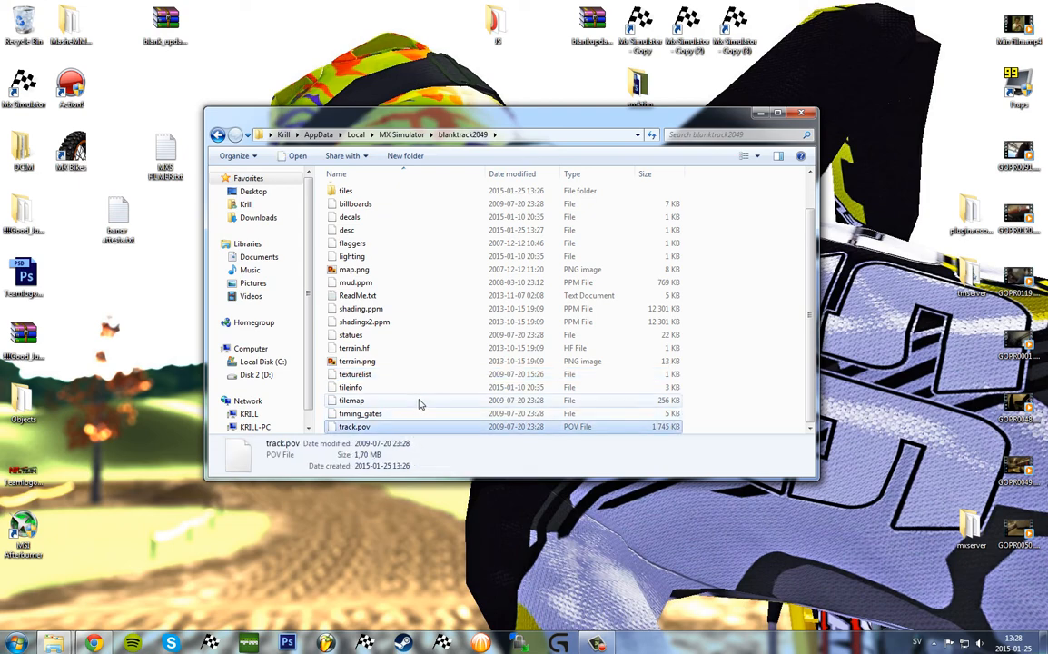
click(382, 416)
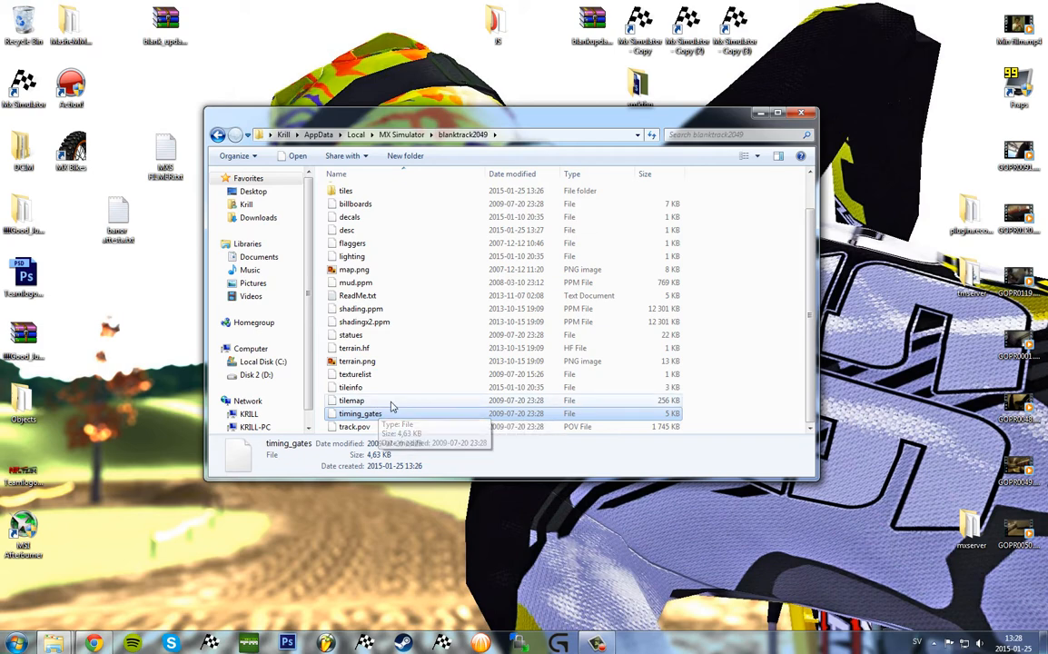
click(388, 403)
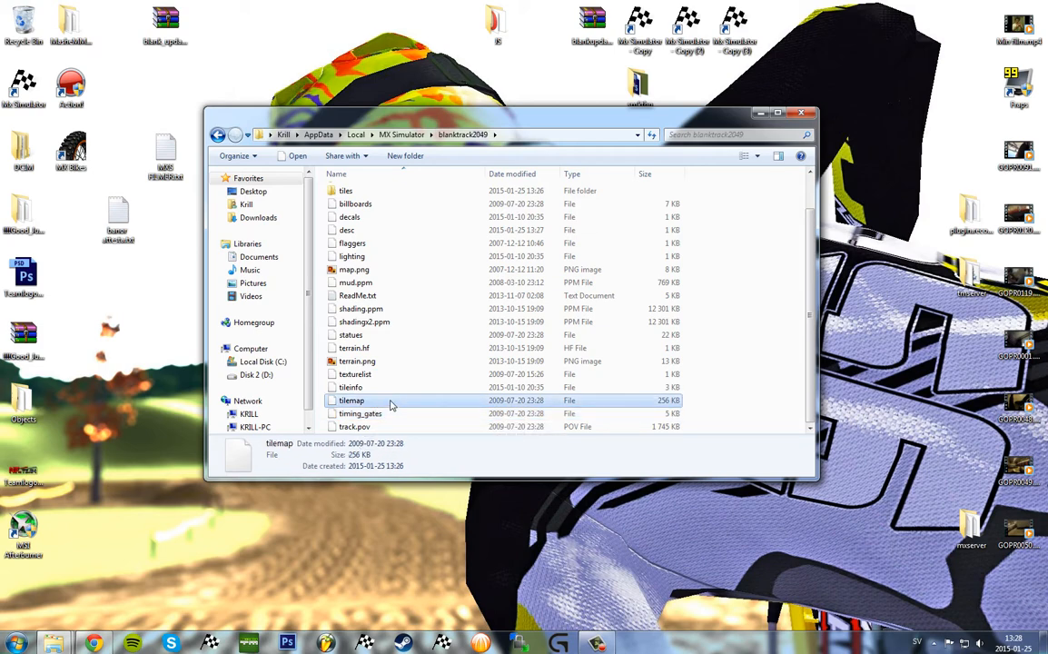
click(350, 389)
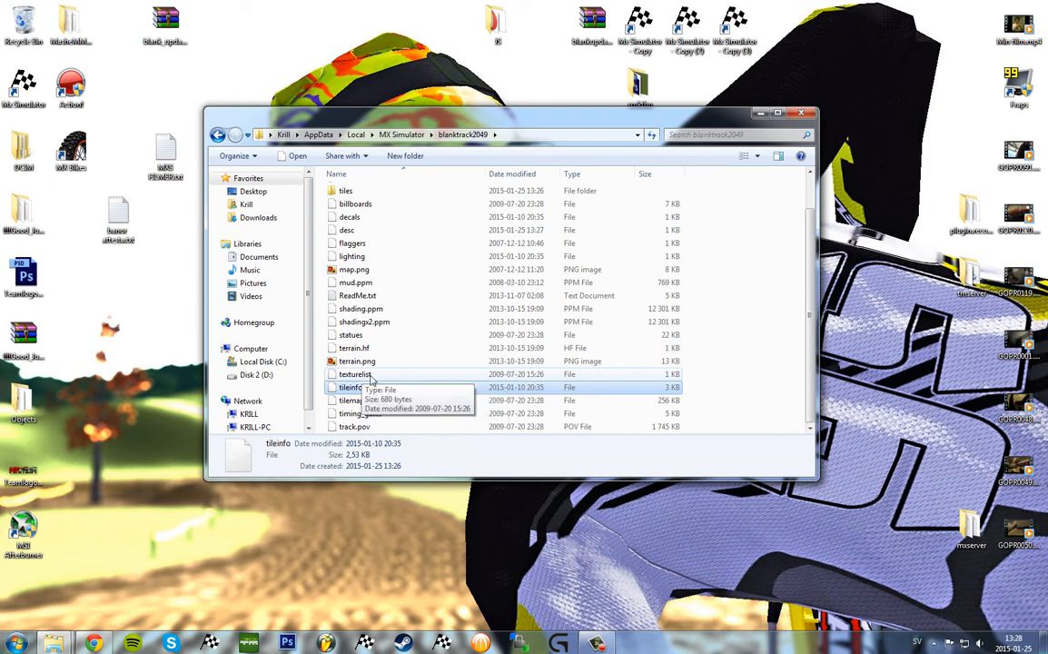
click(370, 361)
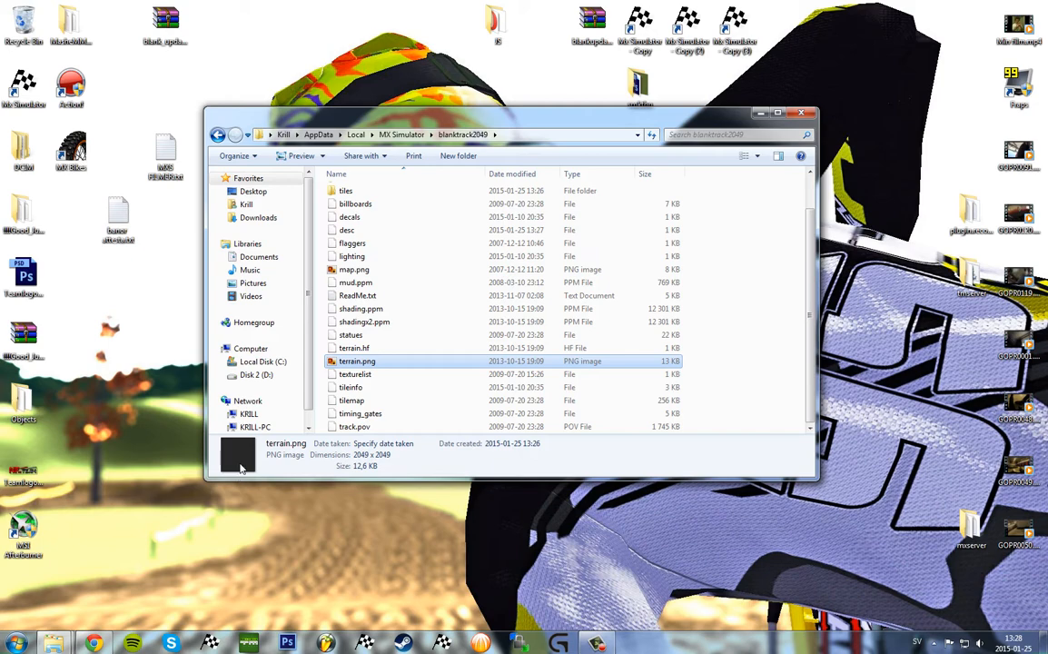
Step: Open terrain.hf in Notepad++ and try changing its first value to 9
click(379, 349)
right_click(379, 350)
click(408, 367)
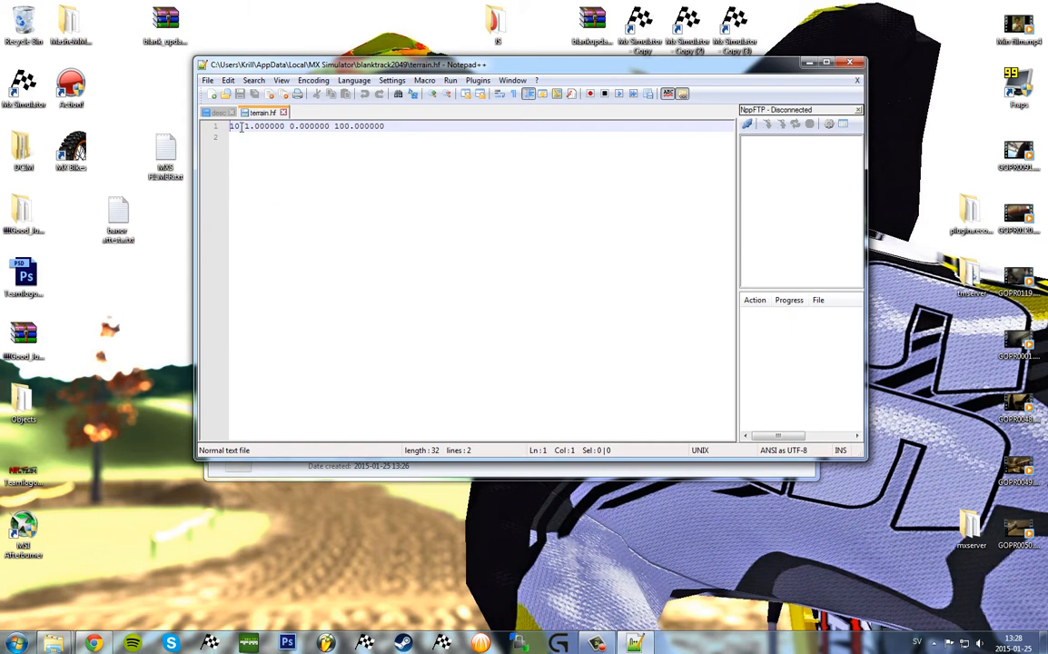
drag(242, 127, 214, 128)
text(9)
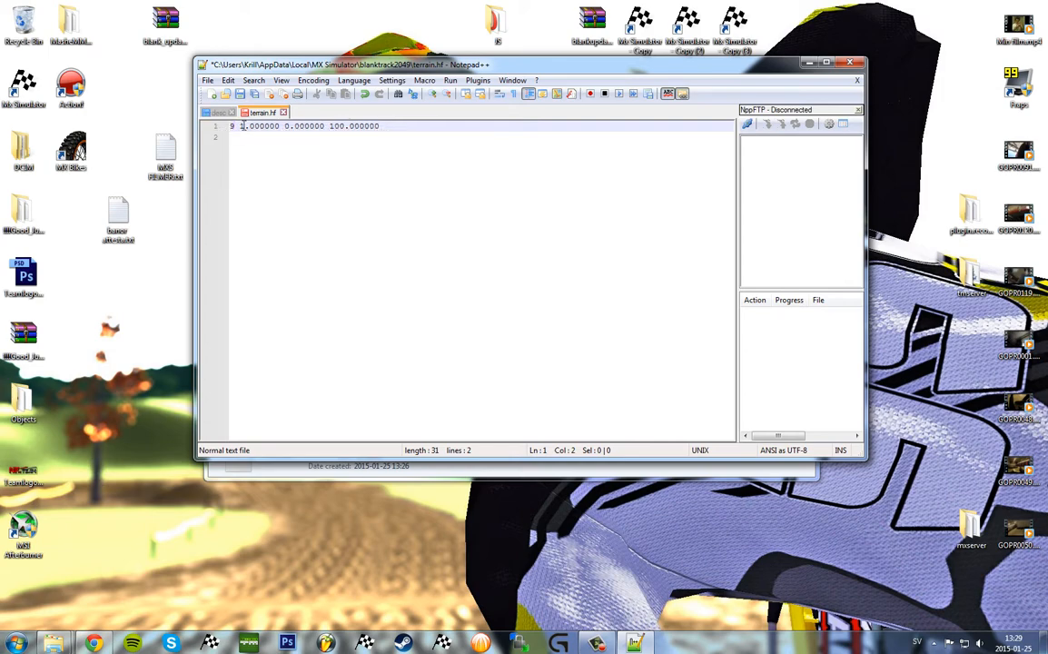
Step: Examine the scale value and the minimum and maximum height values on the first line of terrain.hf
drag(240, 126, 321, 127)
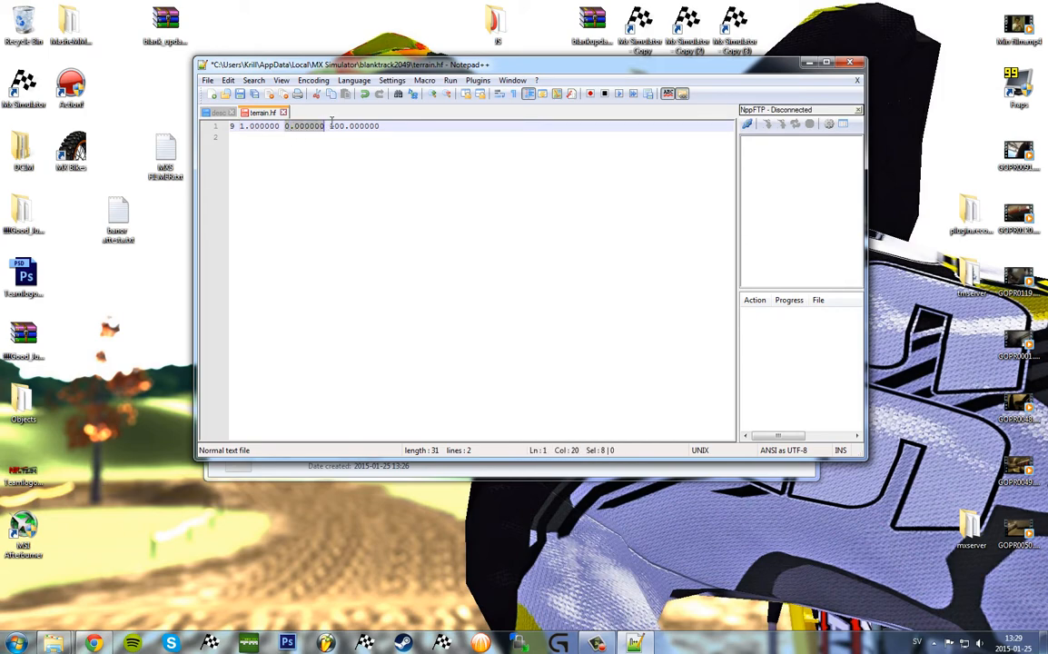
drag(329, 126, 407, 127)
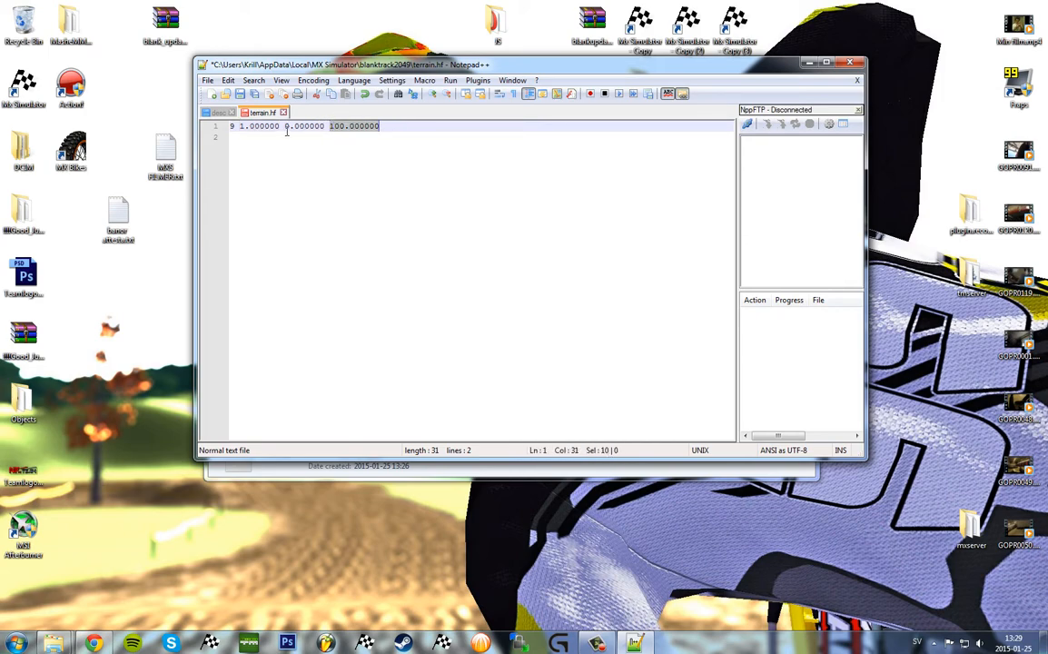
drag(284, 126, 433, 127)
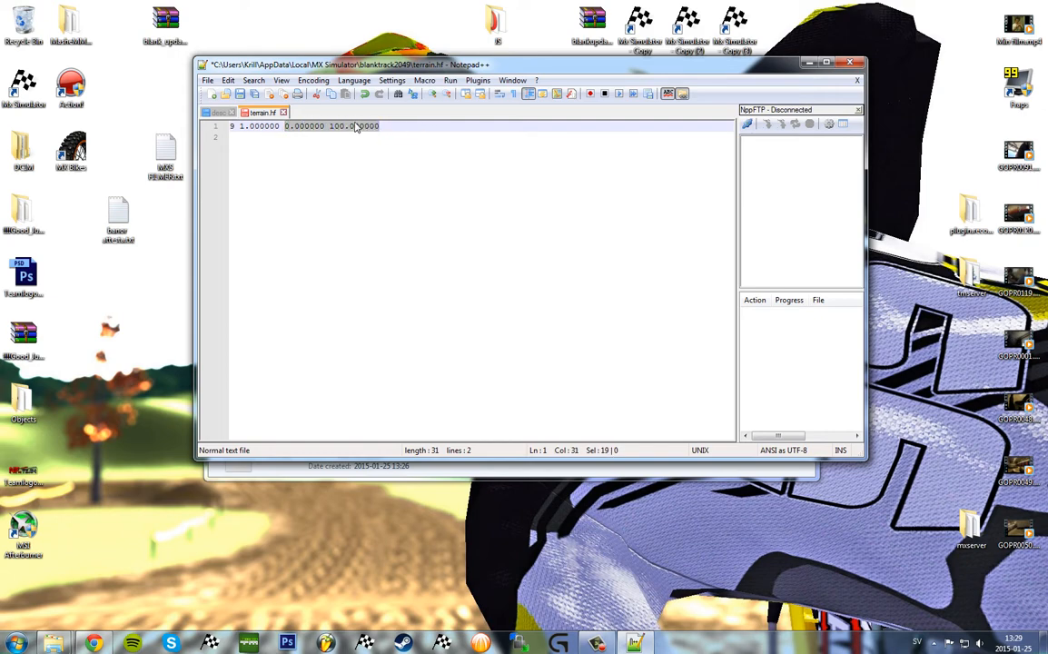
click(285, 126)
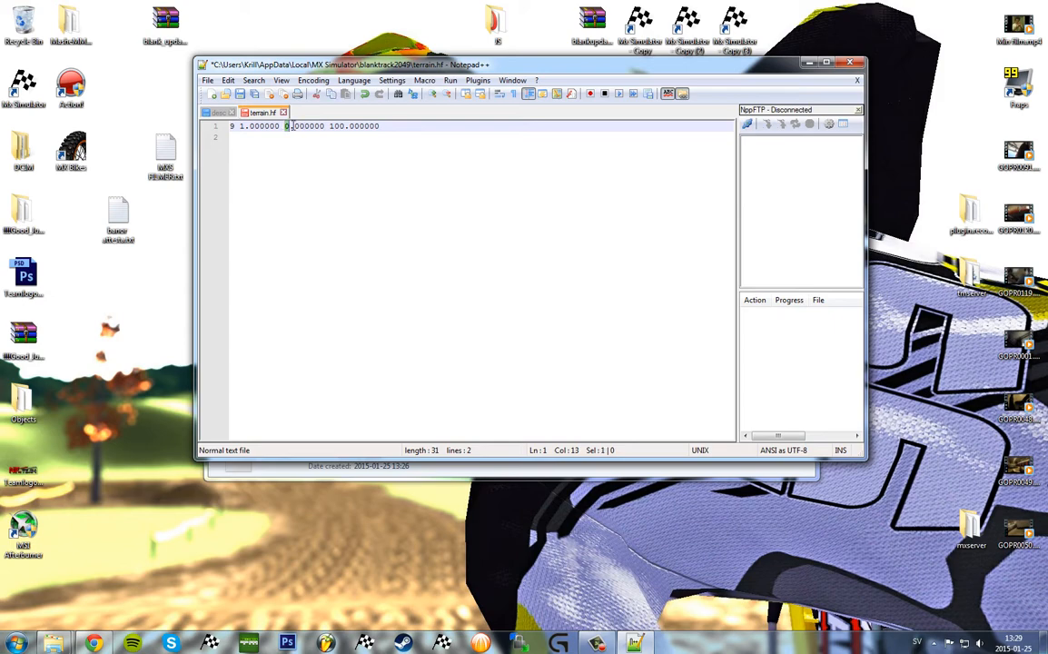
drag(287, 126, 426, 133)
click(388, 146)
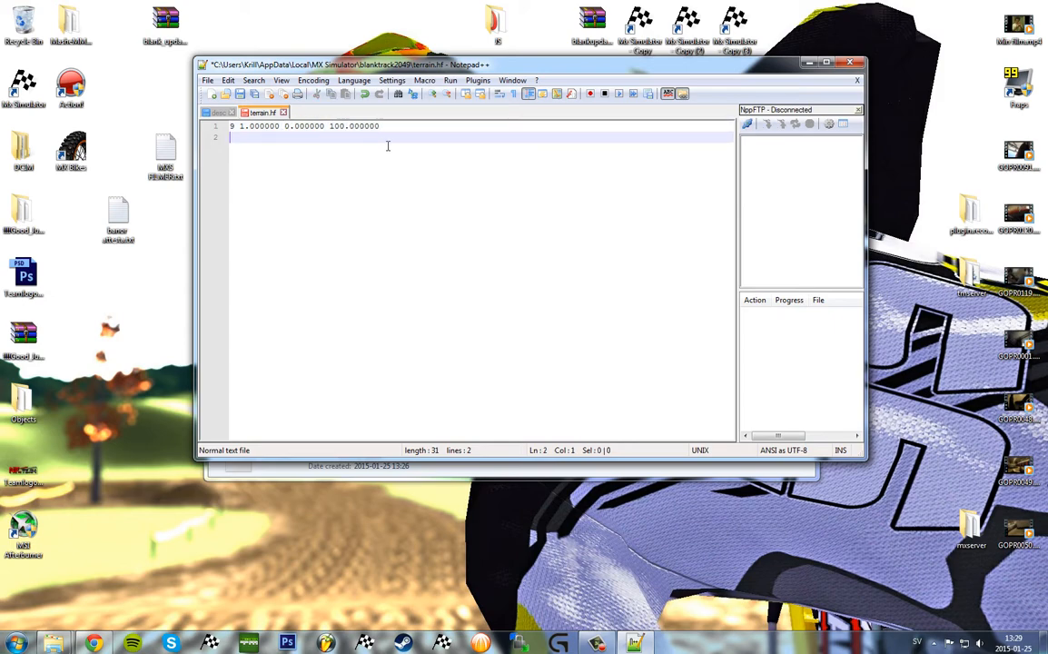
Step: Close terrain.hf without saving the change and exit Notepad++
click(283, 112)
click(536, 362)
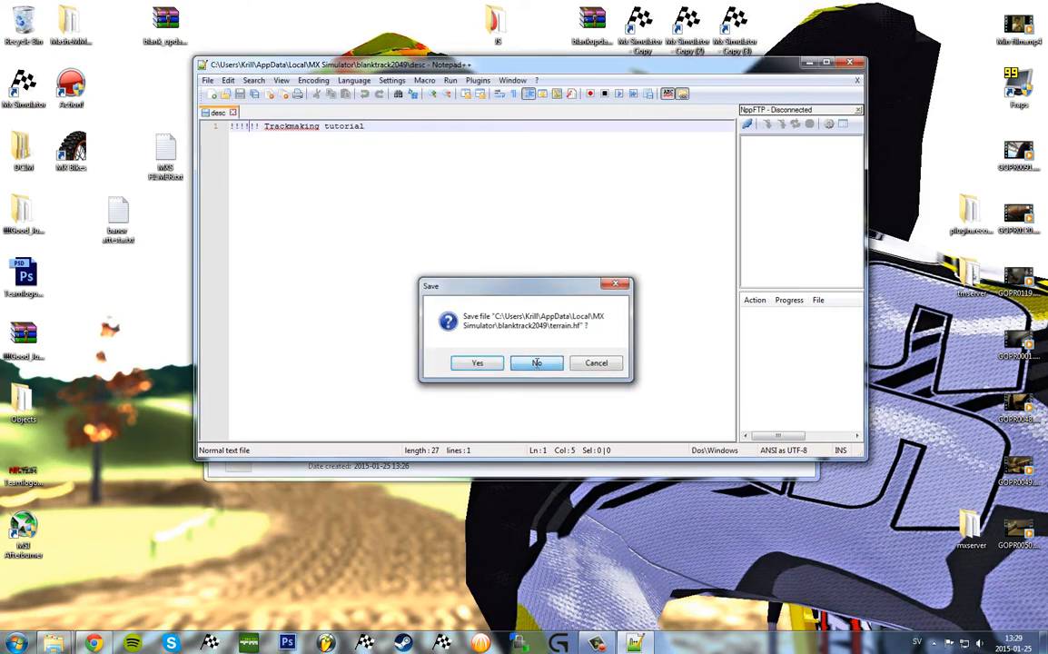
click(848, 63)
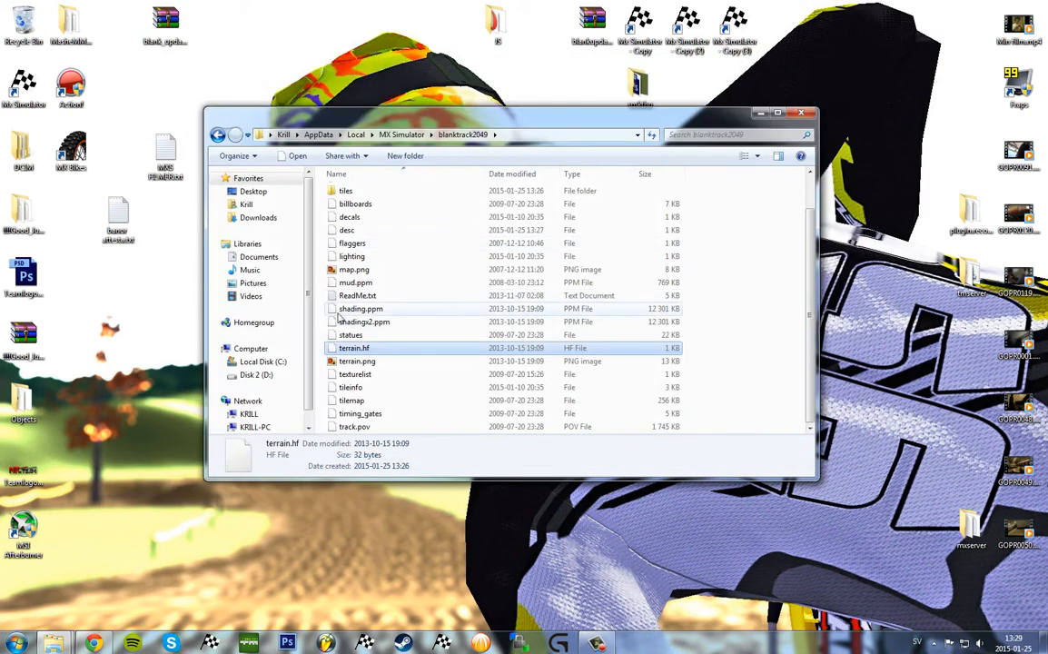
Step: Examine the statues, map.png, flaggers, desc, decals and billboards files in the blanktrack2049 folder
click(396, 338)
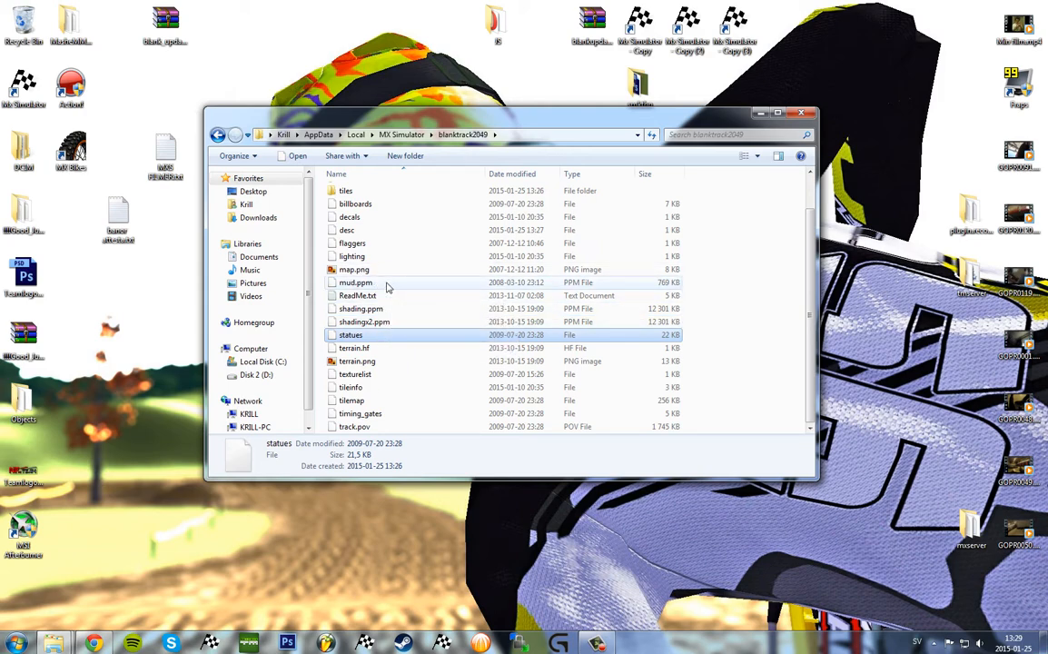
scroll(404, 277, up, 1)
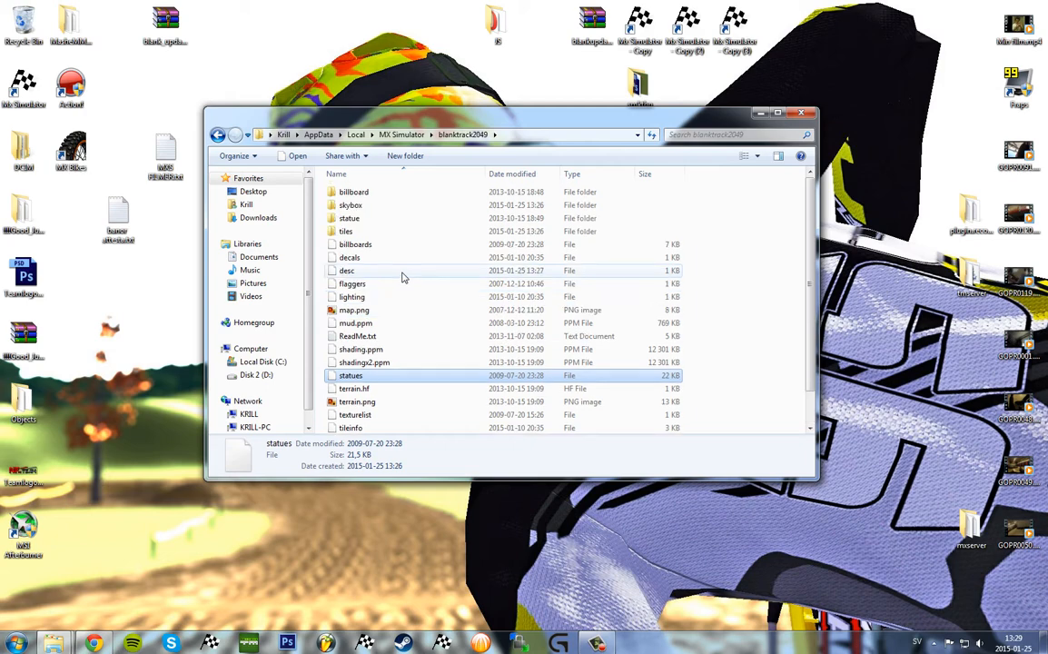
click(368, 311)
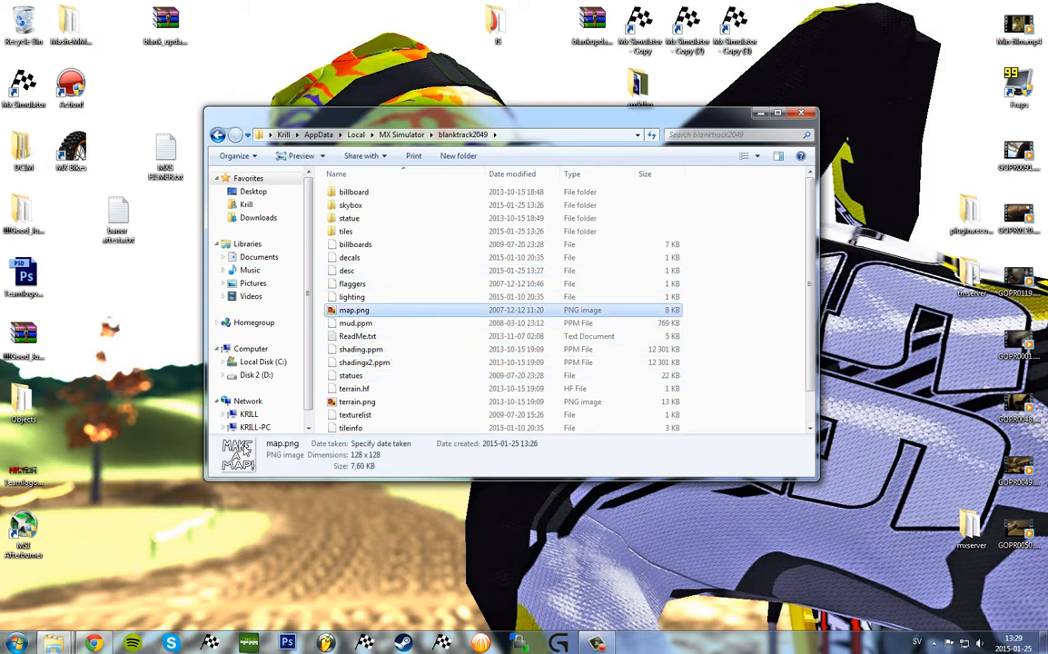
click(387, 287)
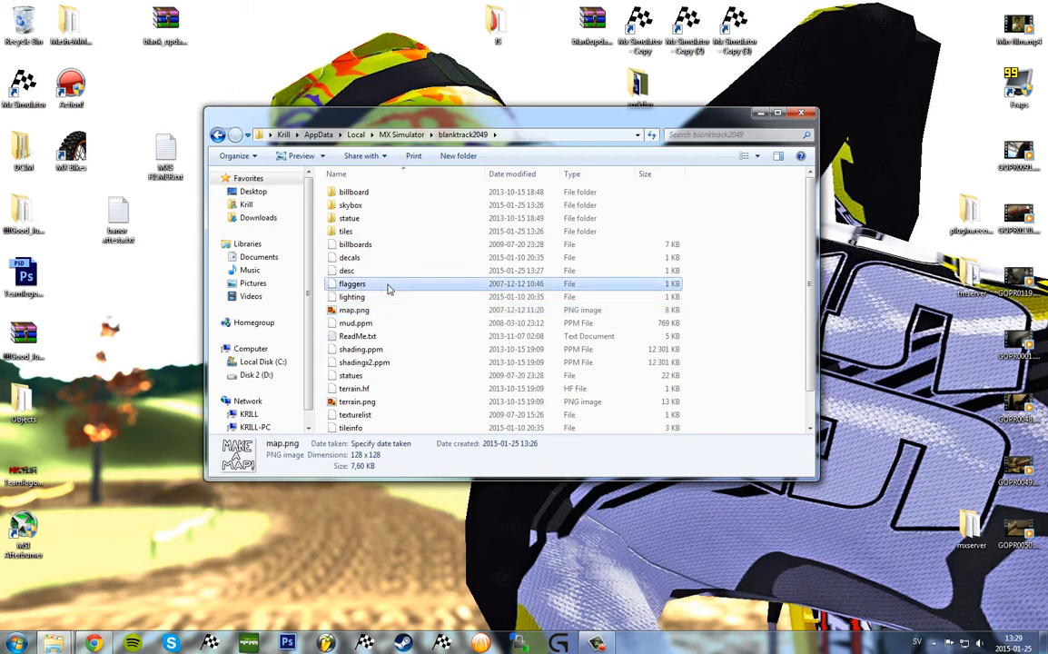
click(368, 271)
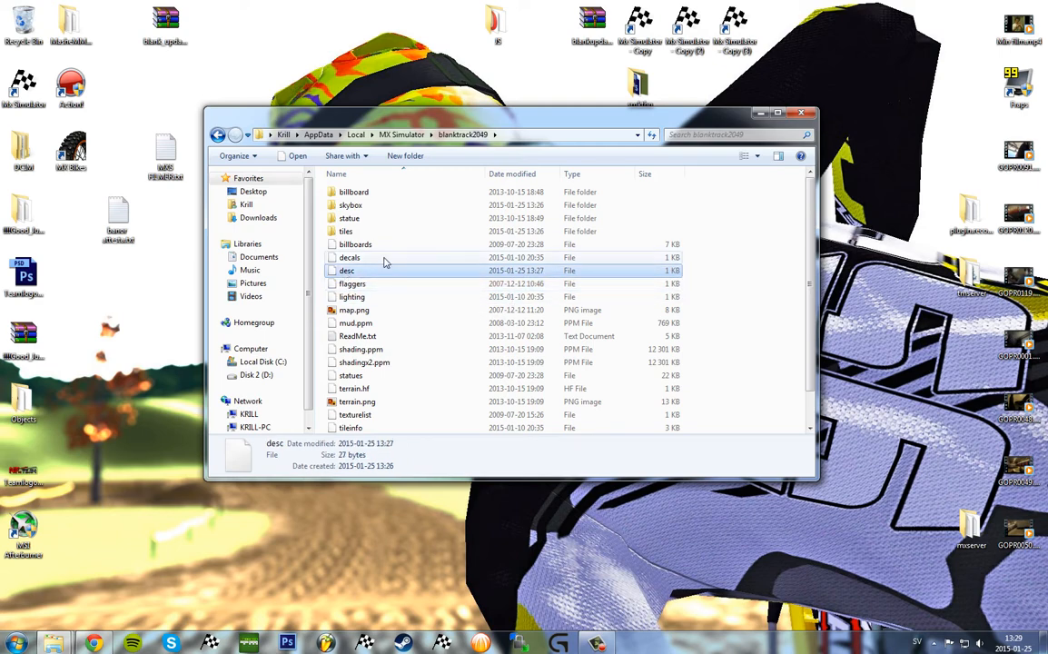
click(349, 259)
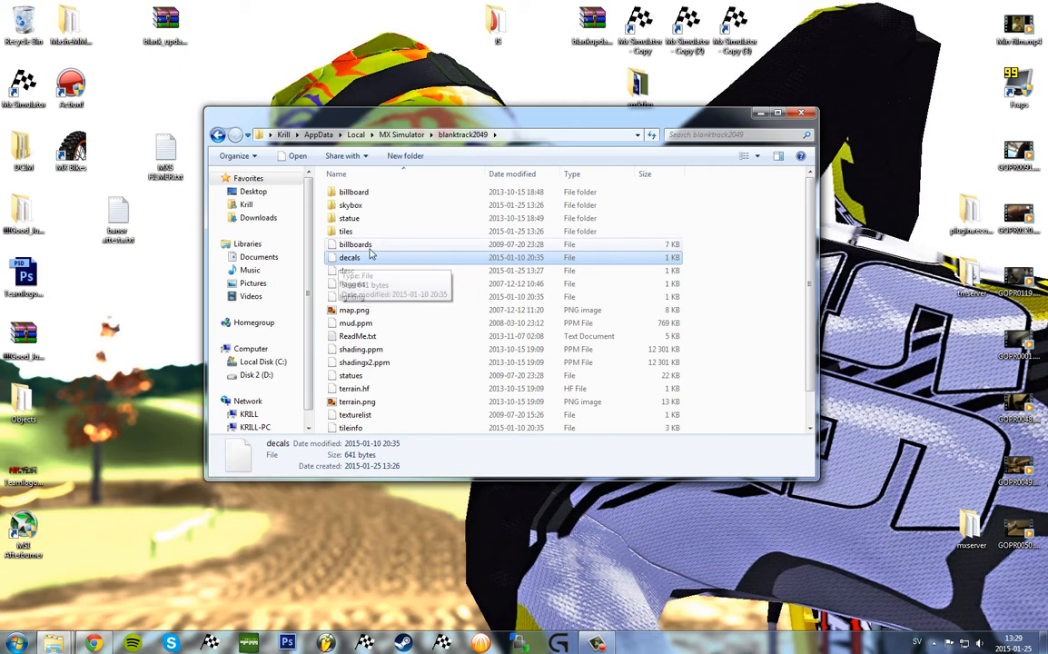
click(367, 248)
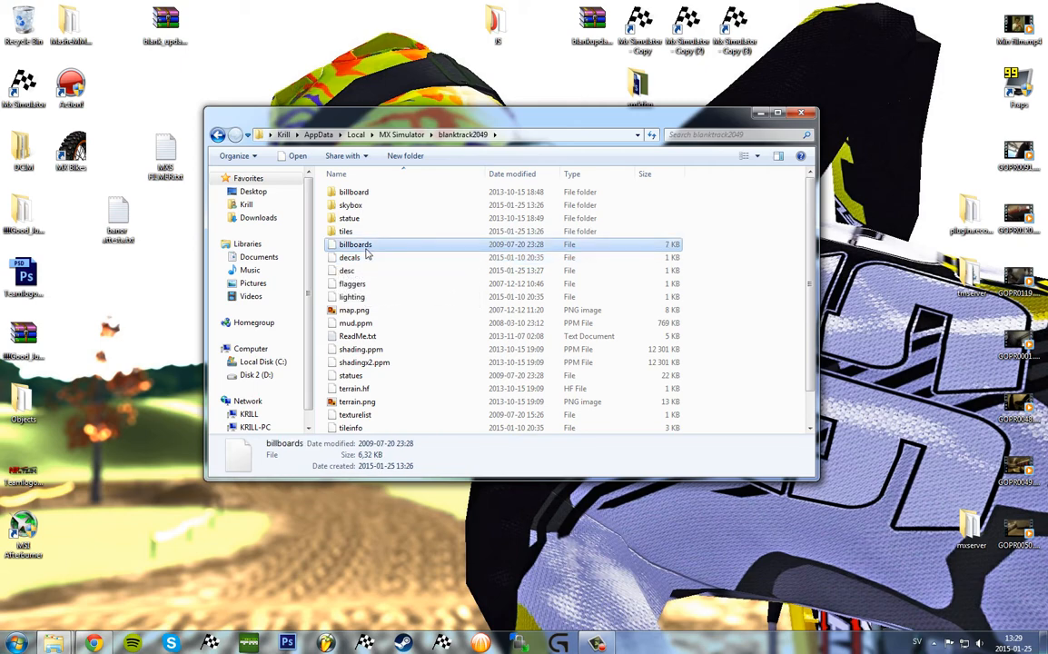
Step: Look through the tiles, statue, skybox and billboard subfolders of blanktrack2049, then close the folder window
double_click(346, 230)
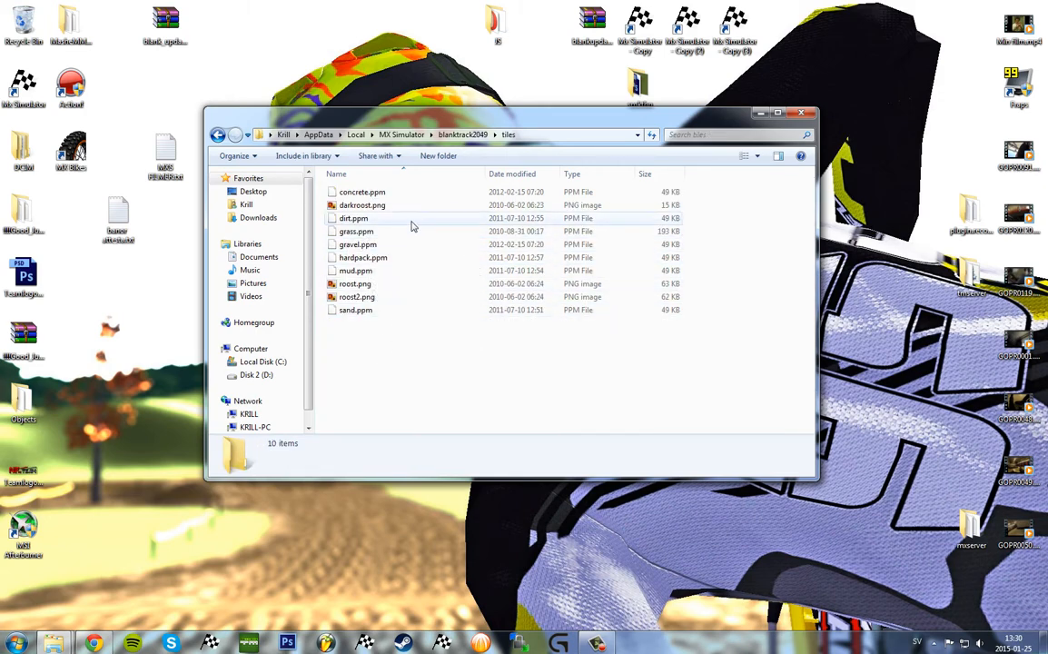
key(BackSpace)
double_click(381, 219)
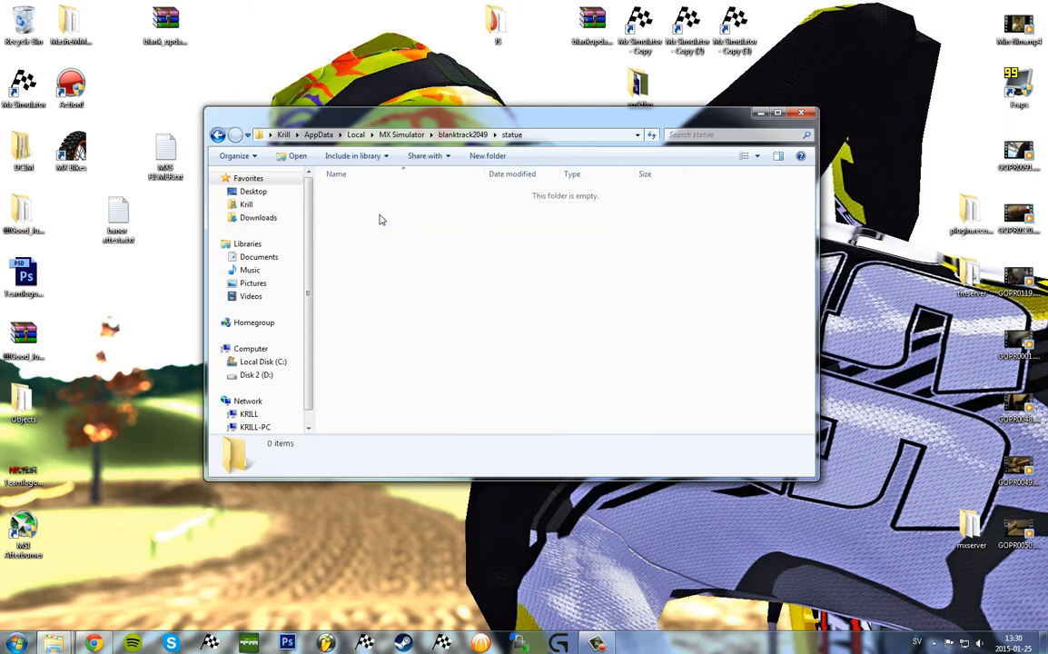
key(BackSpace)
double_click(391, 207)
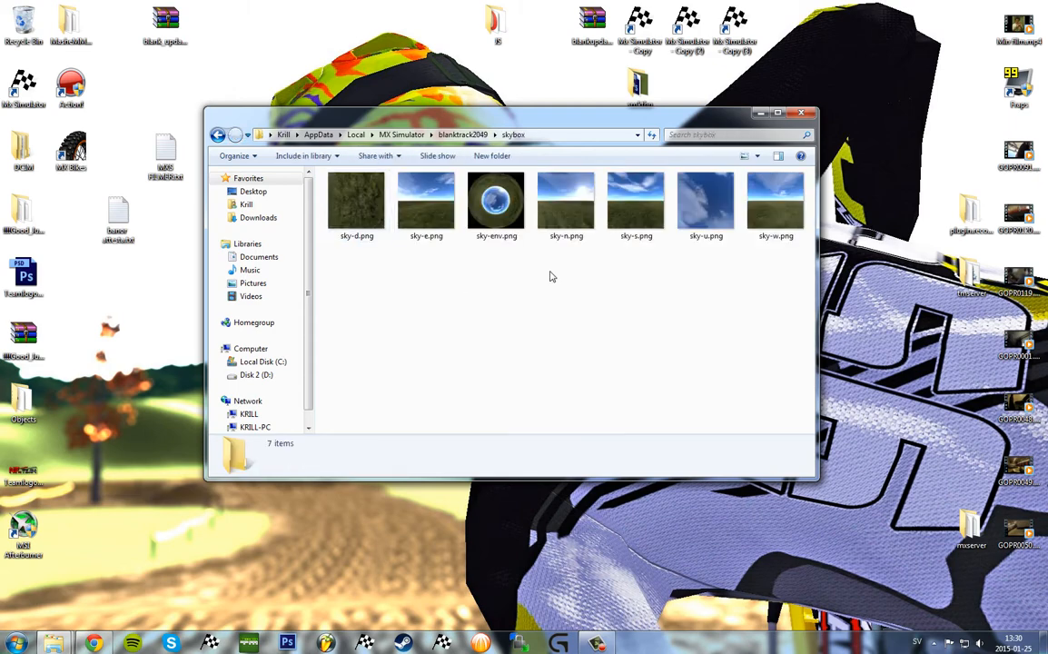
key(BackSpace)
double_click(374, 194)
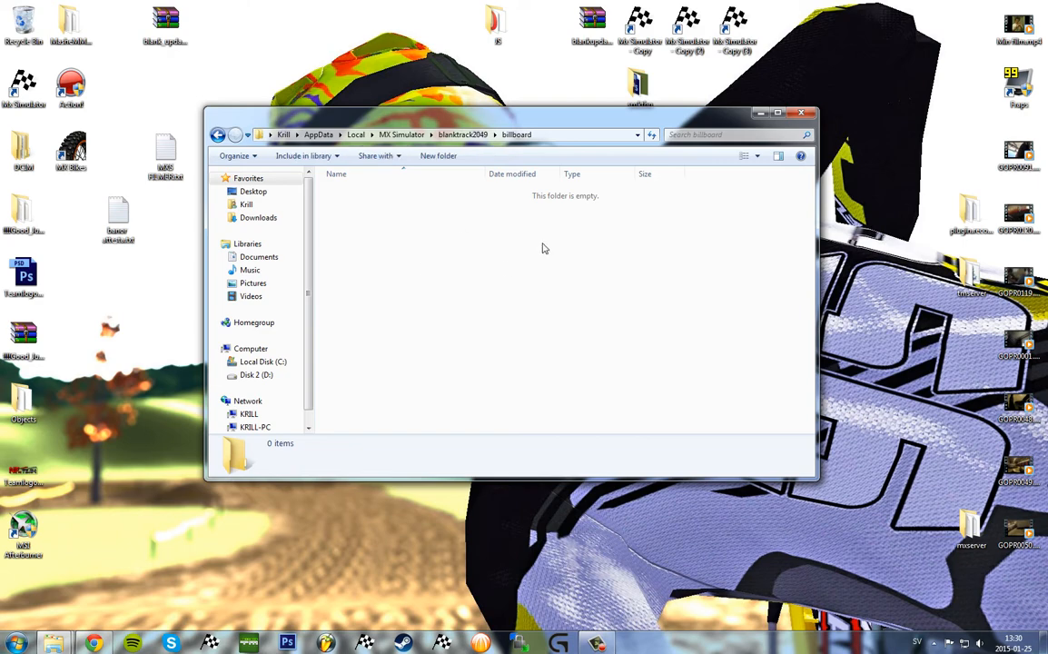
key(BackSpace)
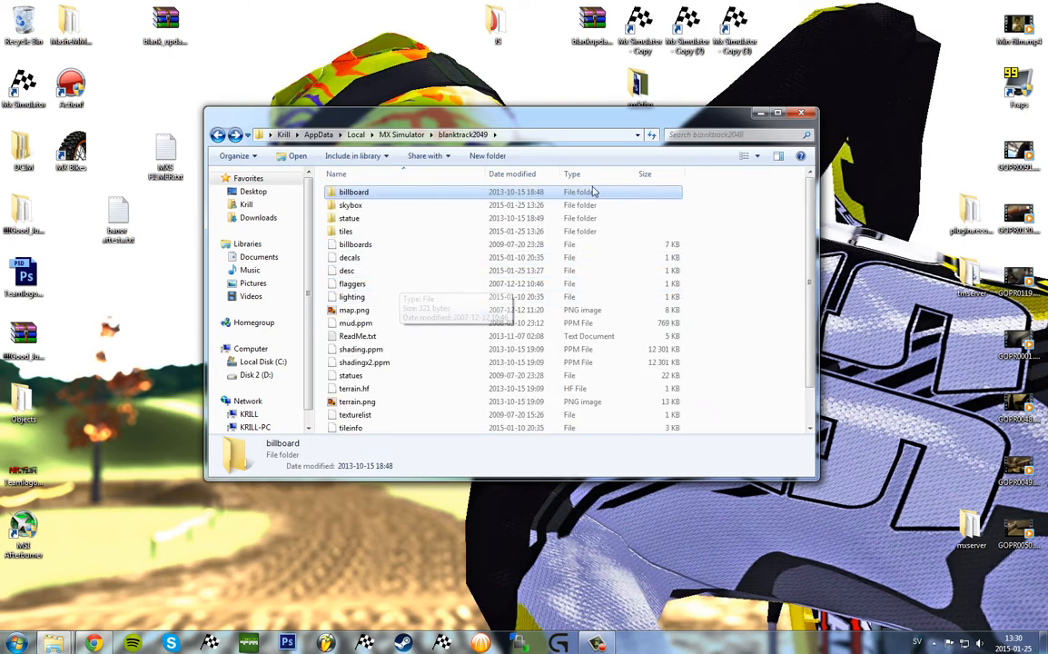
key(alt+F4)
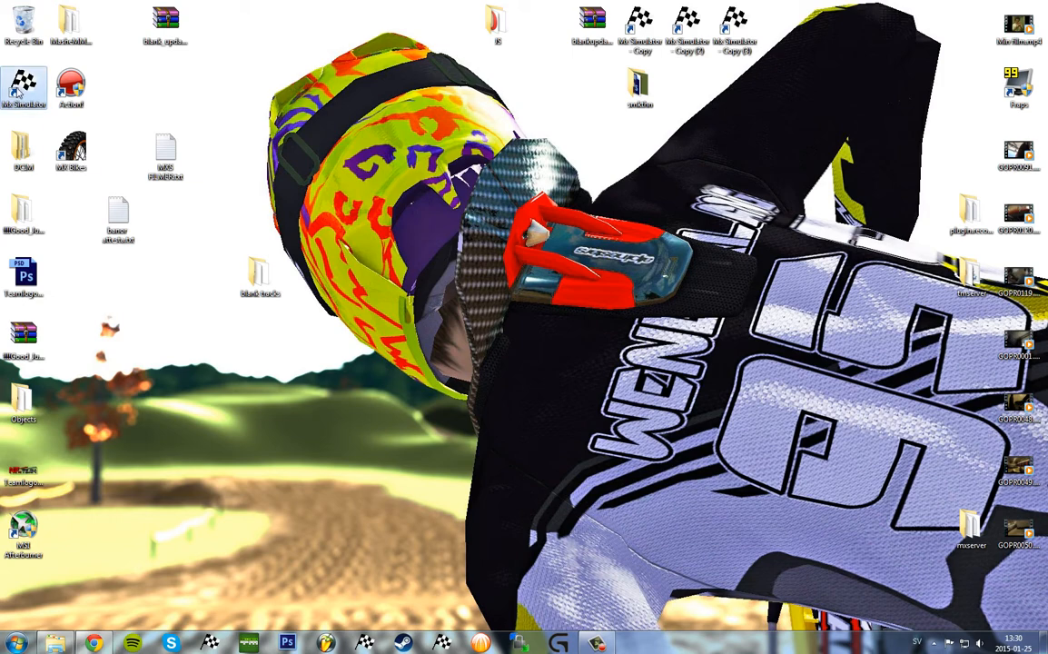
Step: Open the properties of the Mx Simulator desktop shortcut
click(16, 82)
right_click(211, 642)
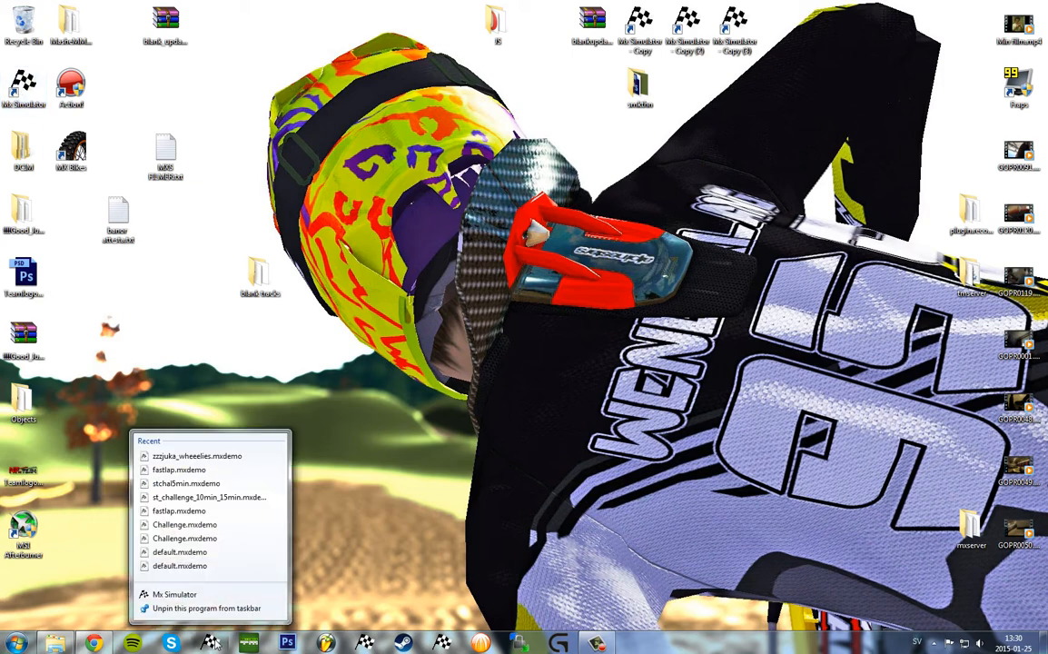
click(88, 578)
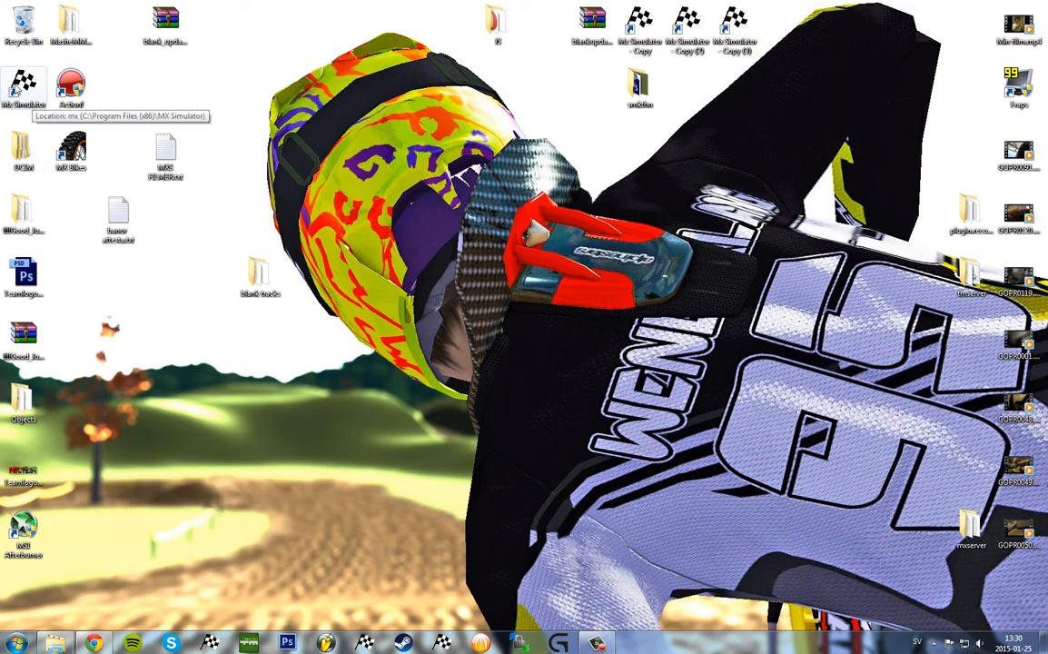
right_click(22, 83)
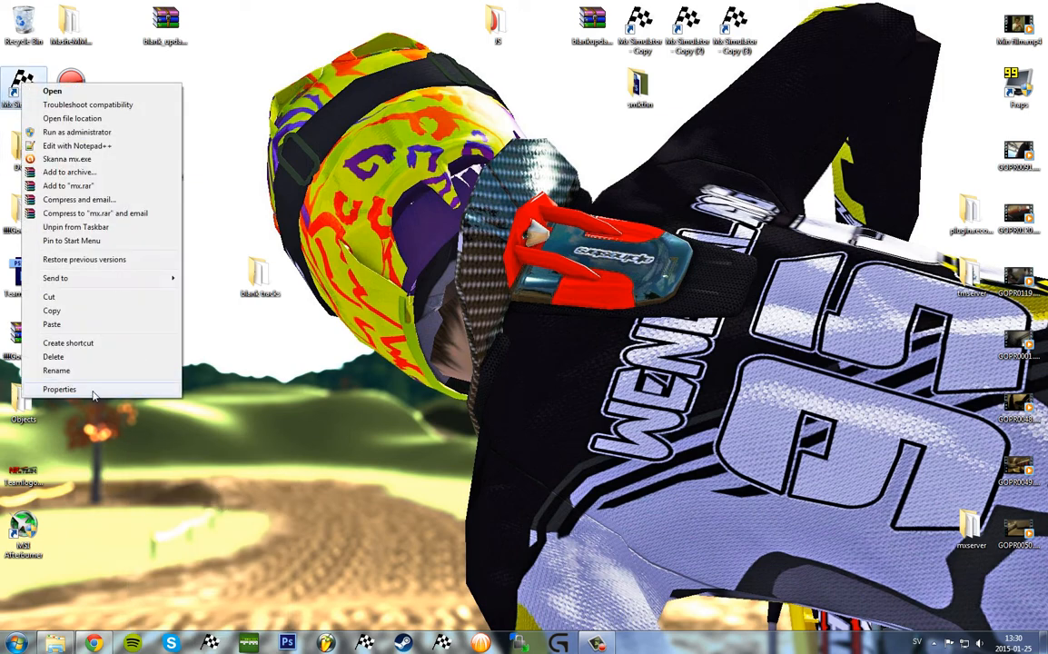
click(59, 389)
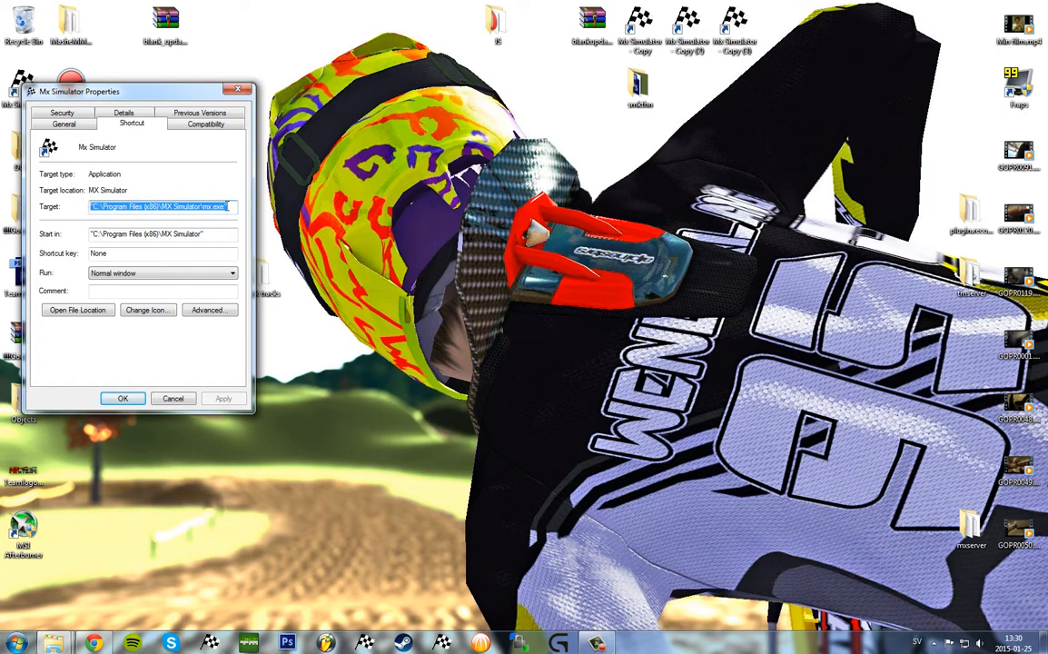
Step: Append the --editor option to the Mx Simulator shortcut's target, apply the change and close its properties
click(232, 206)
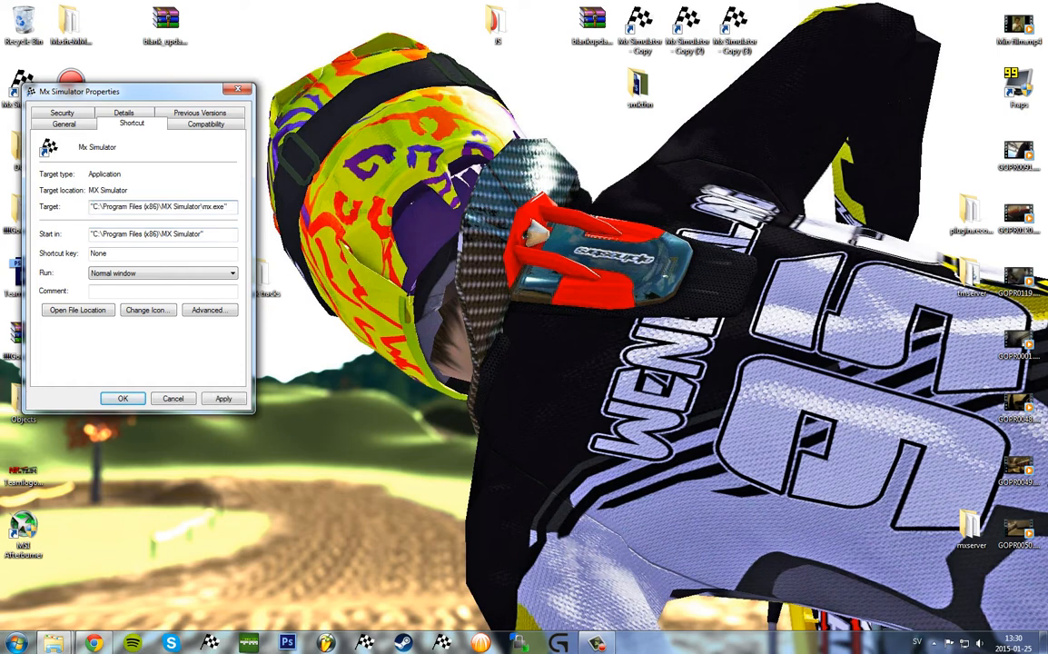
text(-editor)
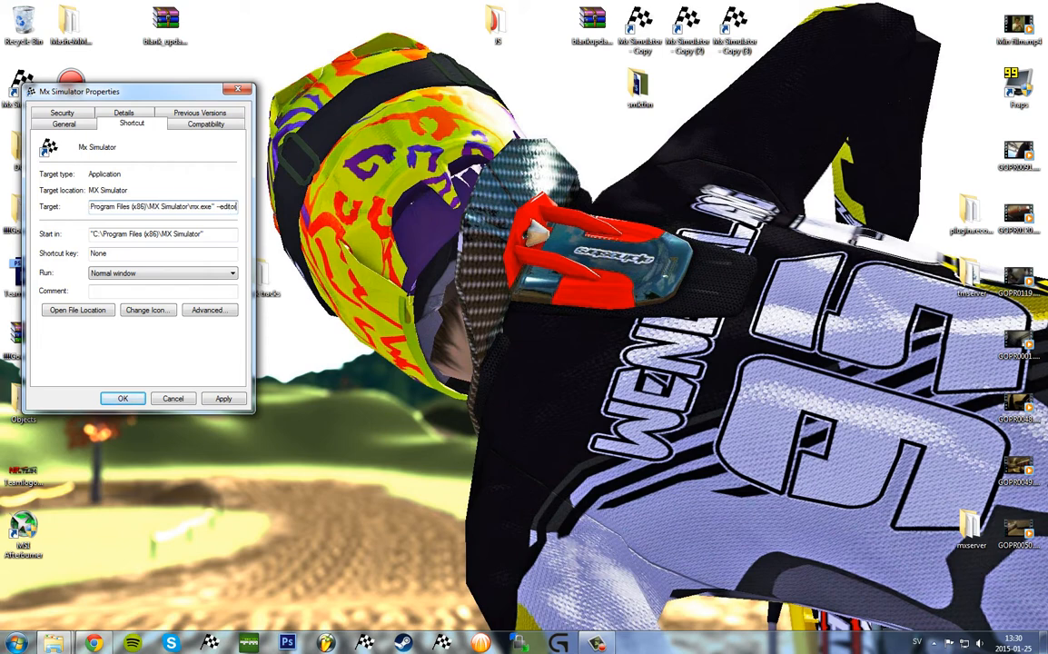
click(209, 399)
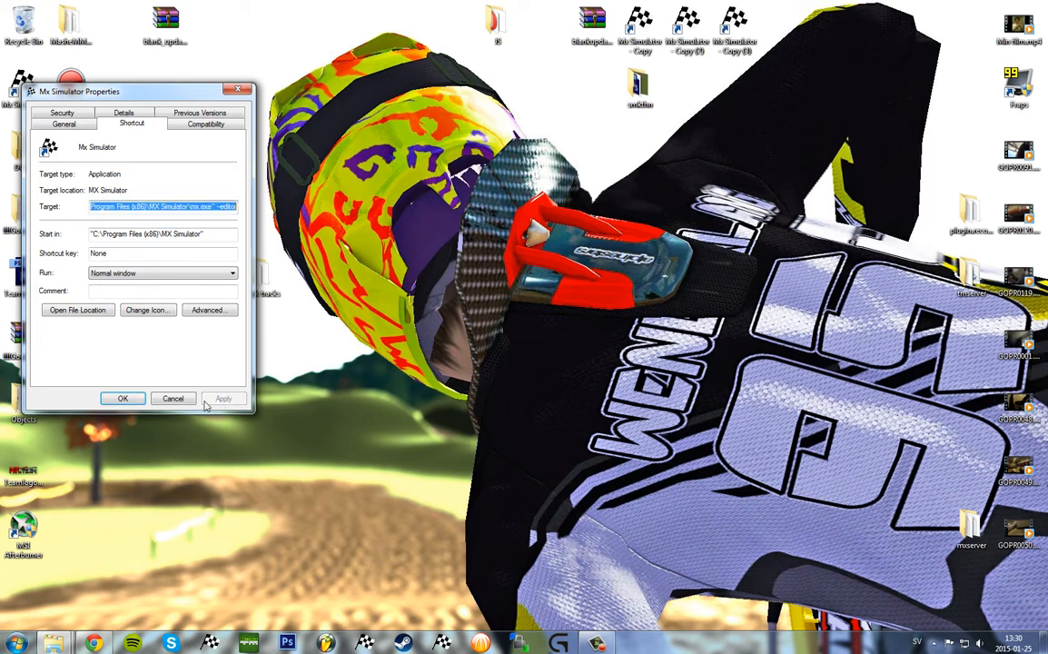
click(122, 399)
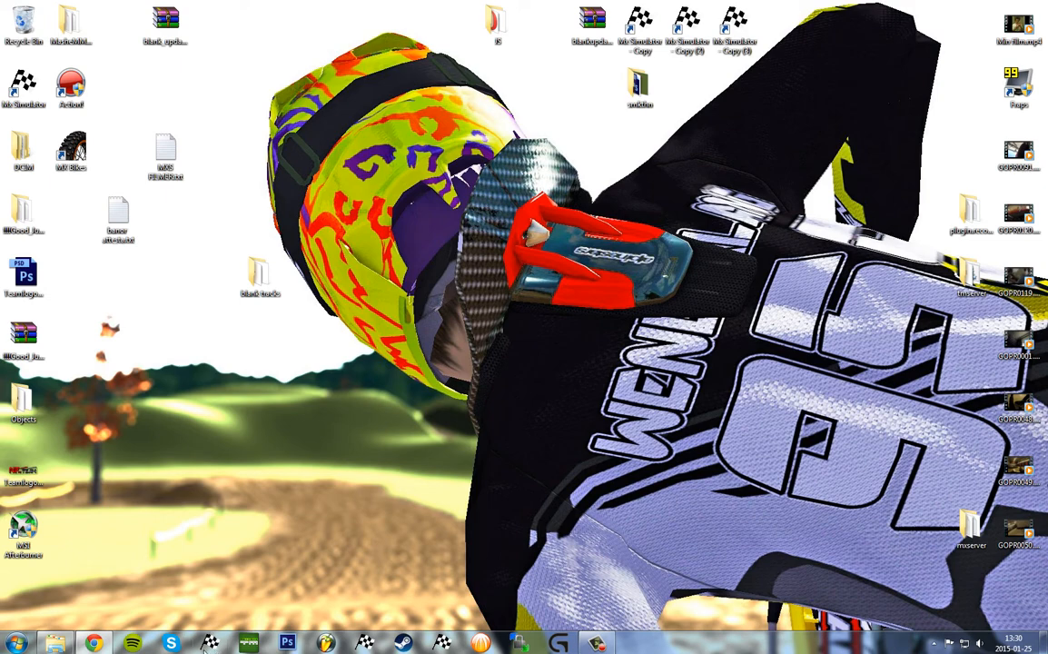
Step: Replace the pinned Mx Simulator taskbar shortcut with the edited desktop shortcut
right_click(209, 643)
click(191, 609)
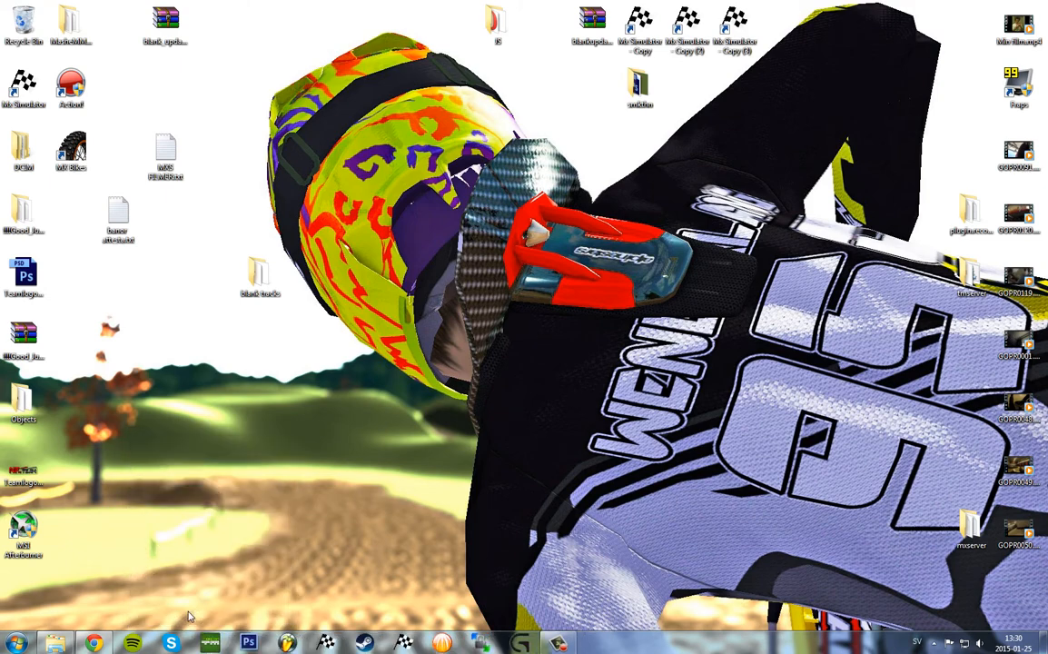
drag(41, 107, 225, 638)
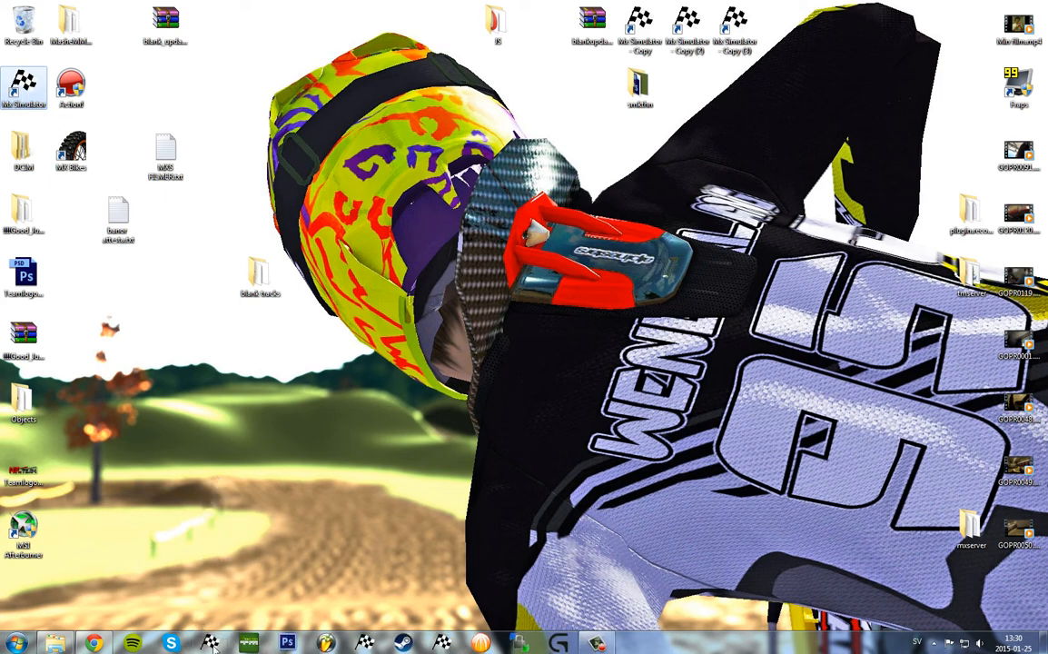
Step: Launch MX Simulator and start a new race on the "!!!!!! Trackmaking tutorial" track
click(210, 643)
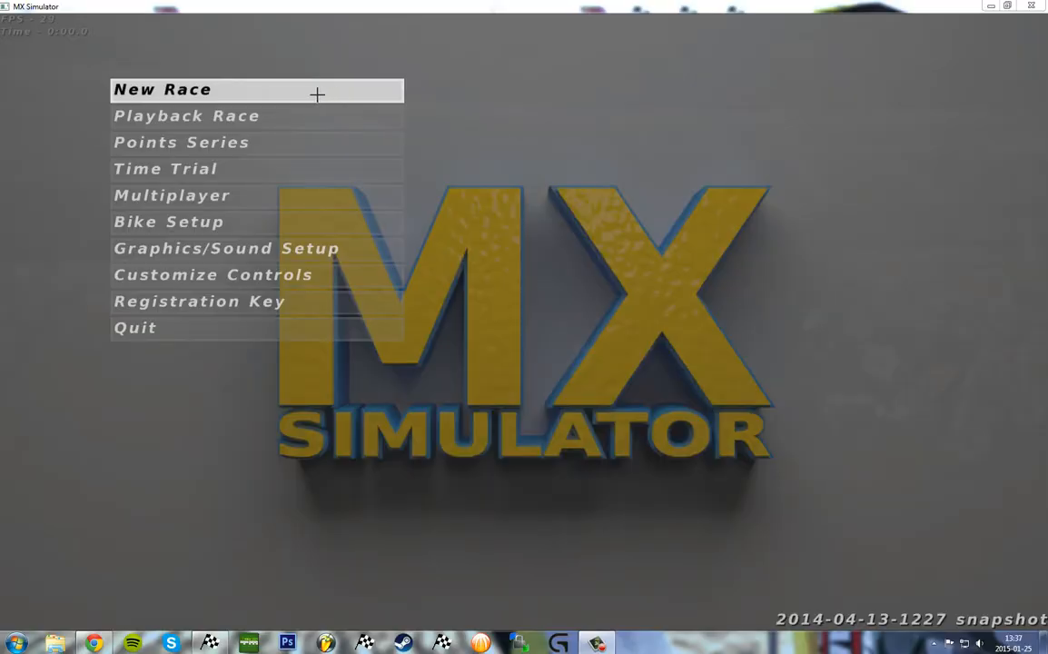
click(317, 93)
click(640, 68)
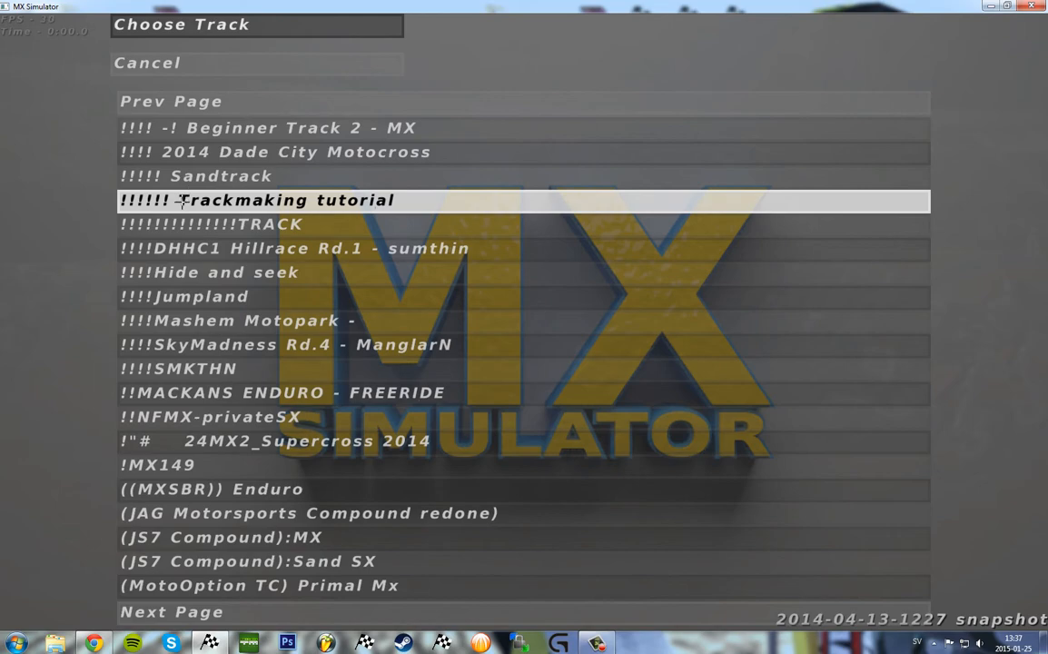
click(372, 200)
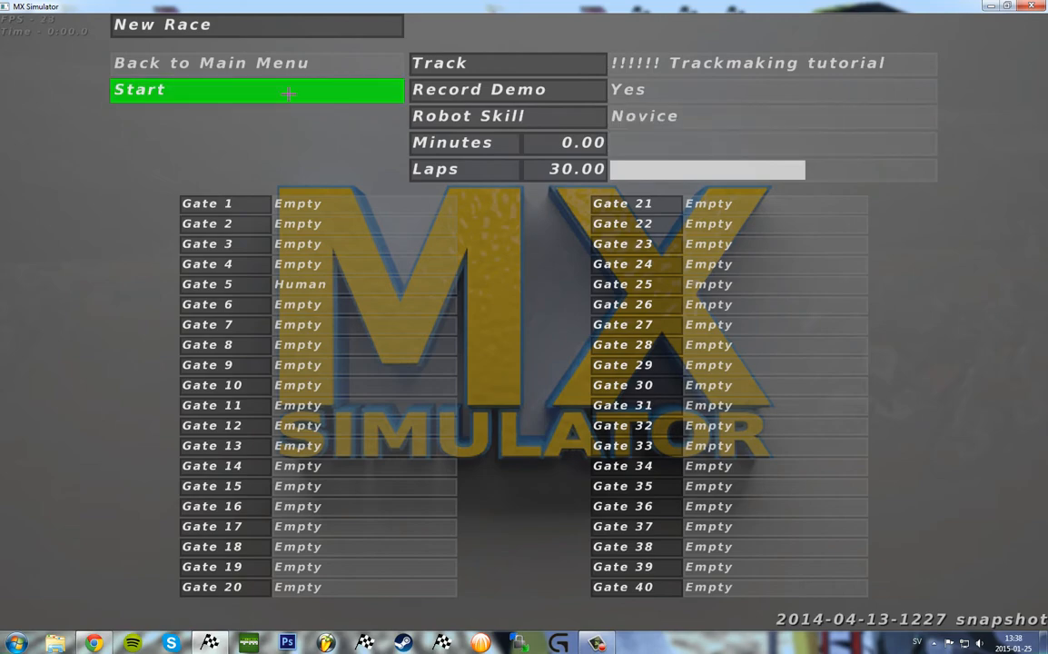
click(290, 91)
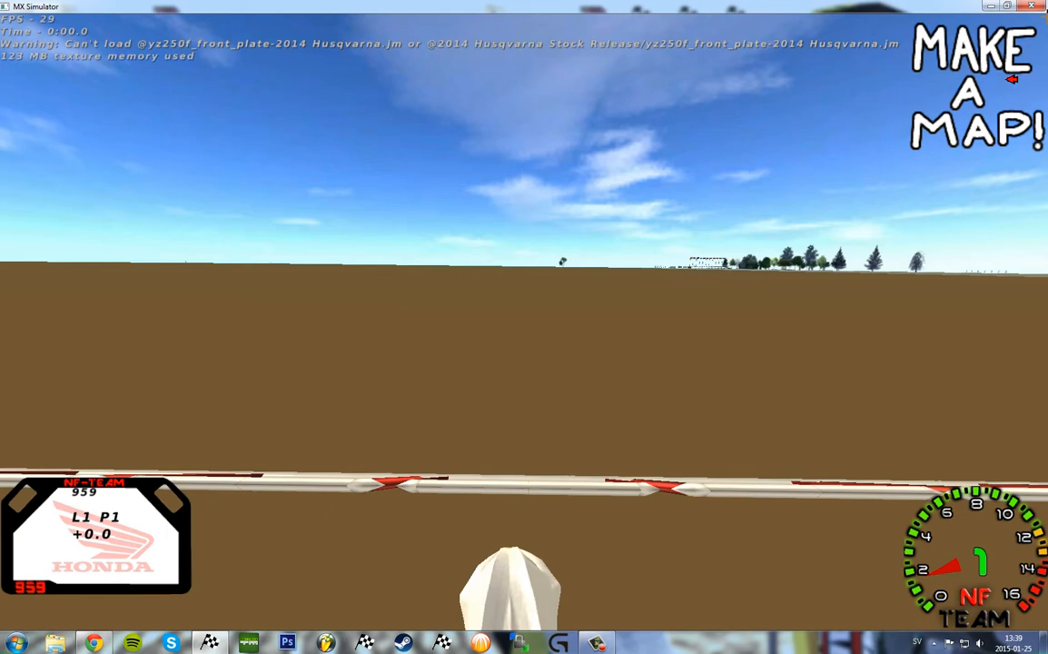
Step: Open the track editor and bring the patterned terrain strip with its trees and signs into view
key(e)
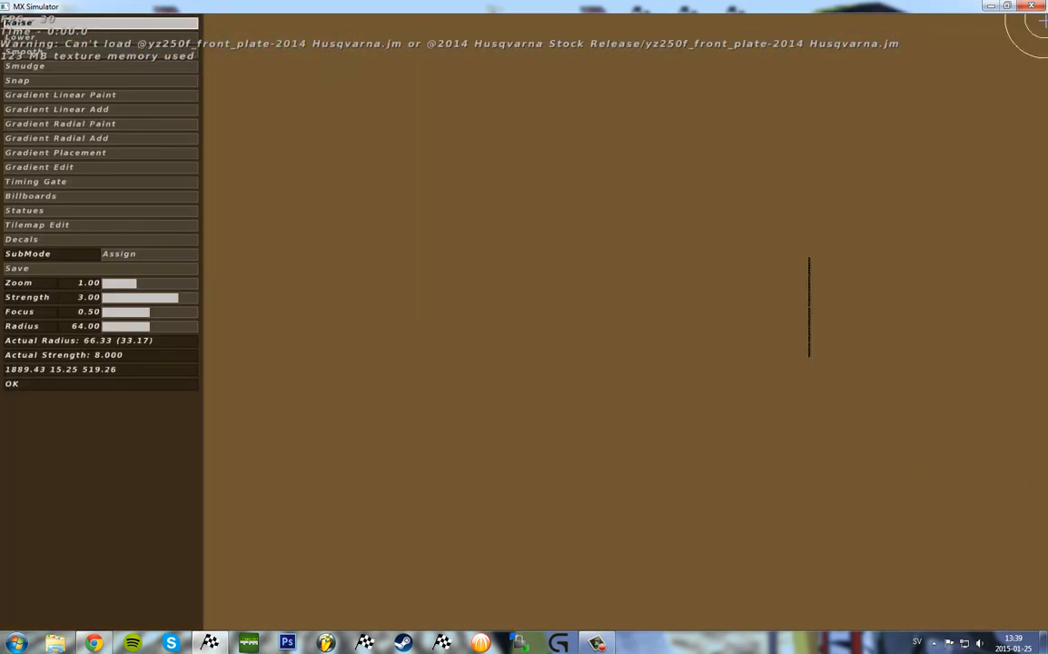
right_drag(810, 264, 744, 616)
right_drag(486, 259, 748, 321)
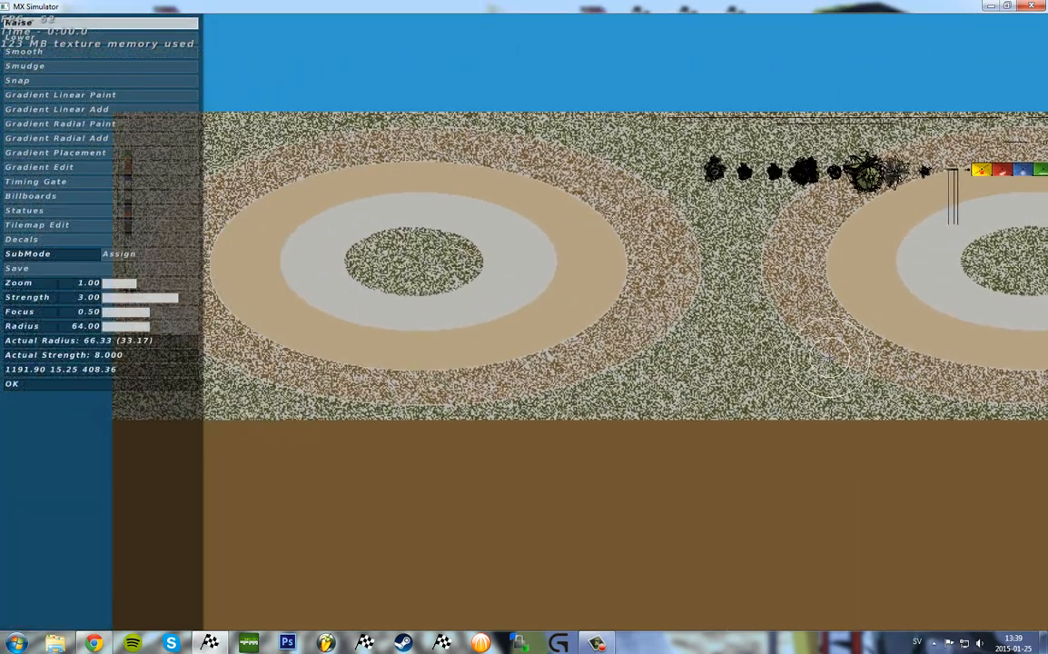
right_drag(986, 324, 912, 257)
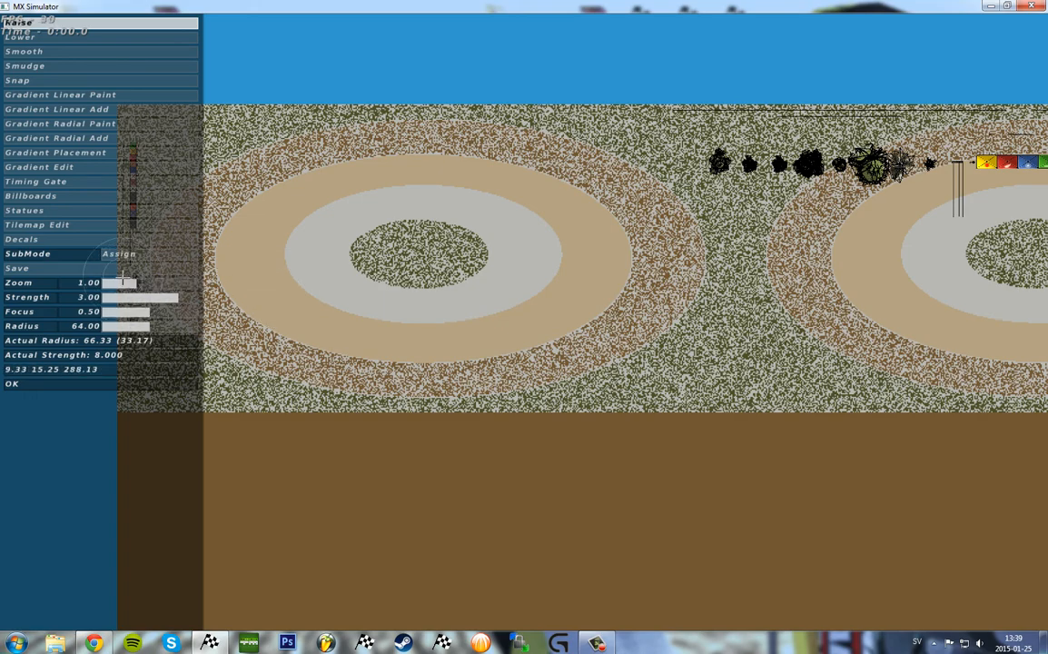
right_drag(662, 343, 423, 396)
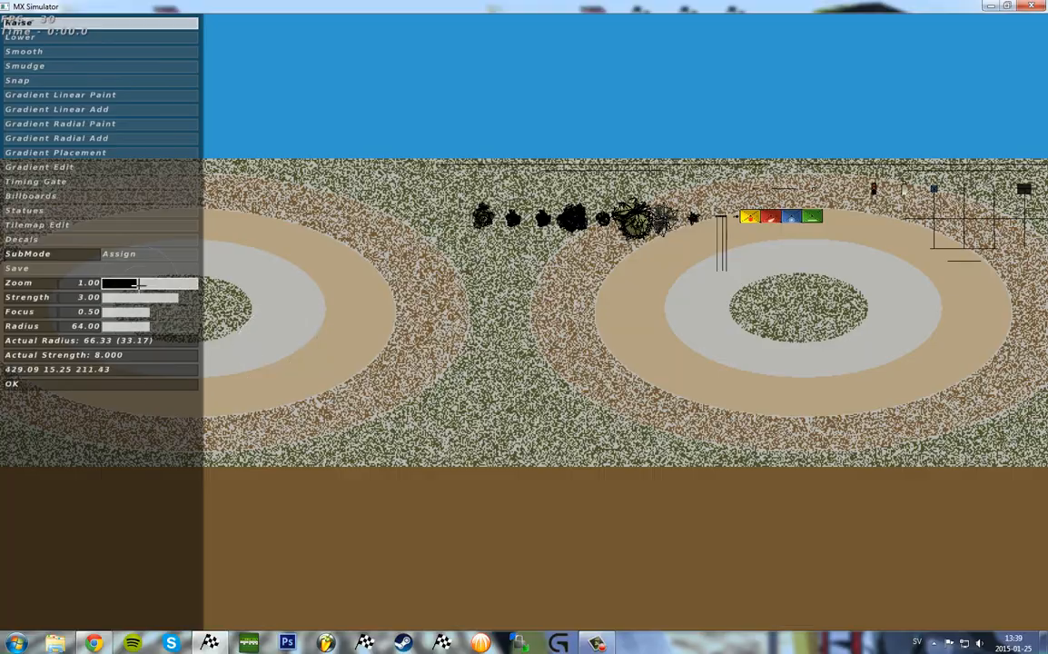
Step: Set the editor zoom to 0.63 and the brush to strength 1.00, focus 0.50 and radius 48.00
click(139, 284)
drag(139, 285, 163, 297)
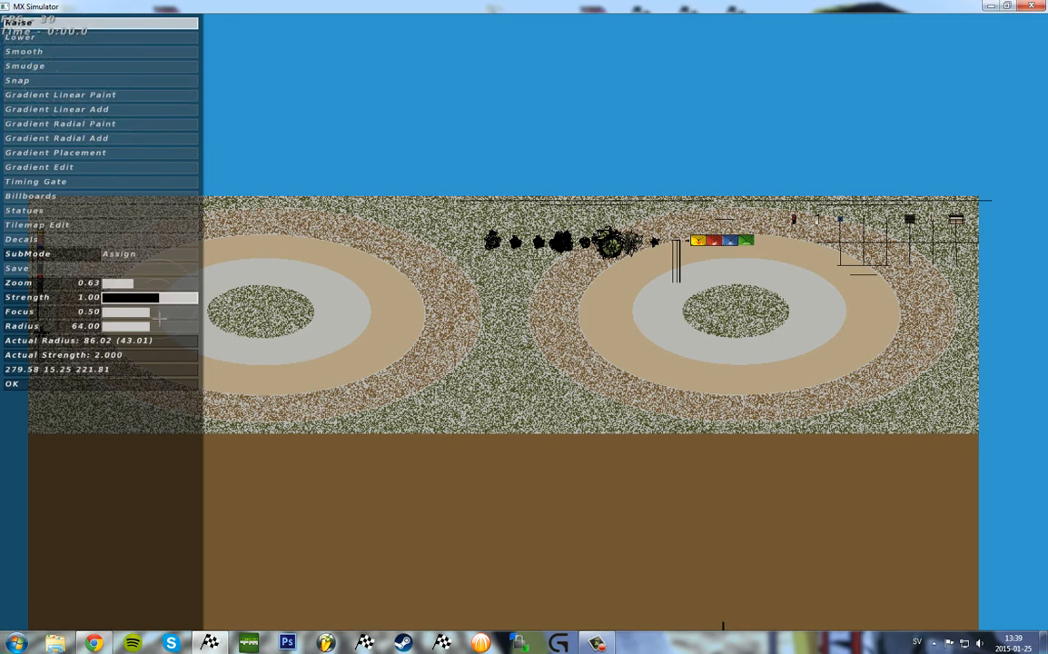
drag(143, 312, 164, 311)
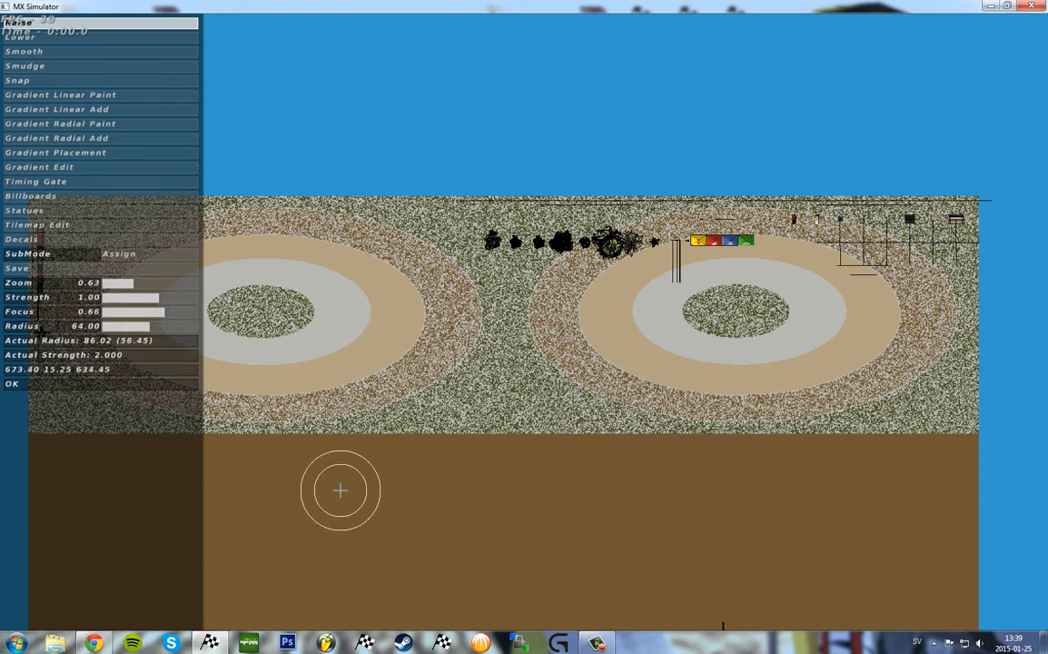
mouse_move(160, 311)
mouse_down()
mouse_move(115, 312)
mouse_move(193, 312)
mouse_move(150, 311)
mouse_up()
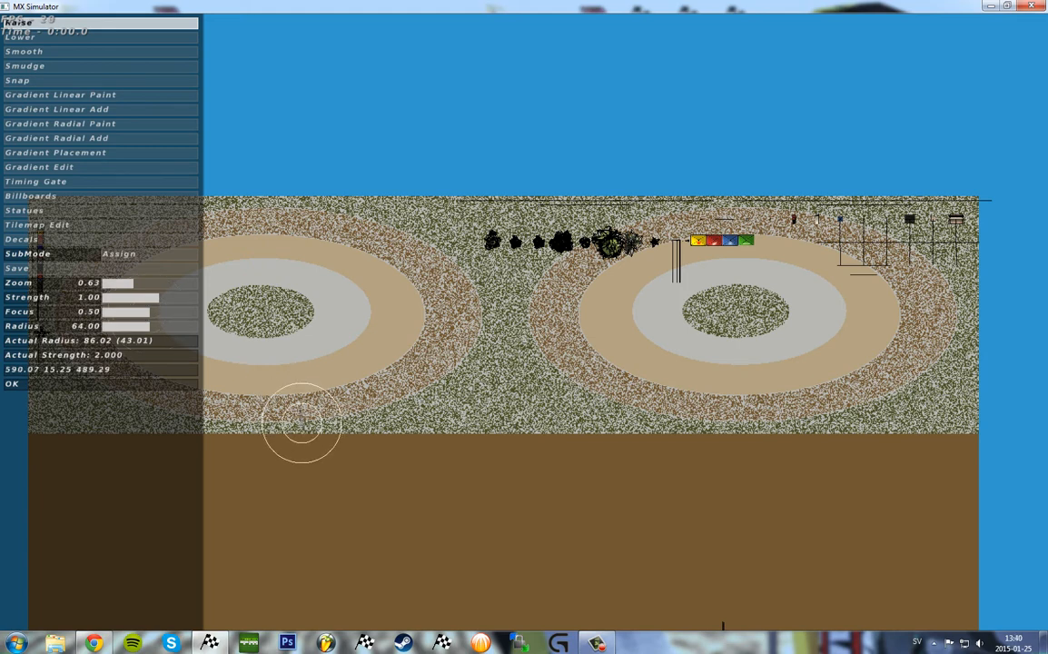
click(158, 282)
mouse_move(156, 326)
mouse_down()
mouse_move(191, 321)
mouse_move(106, 326)
mouse_up()
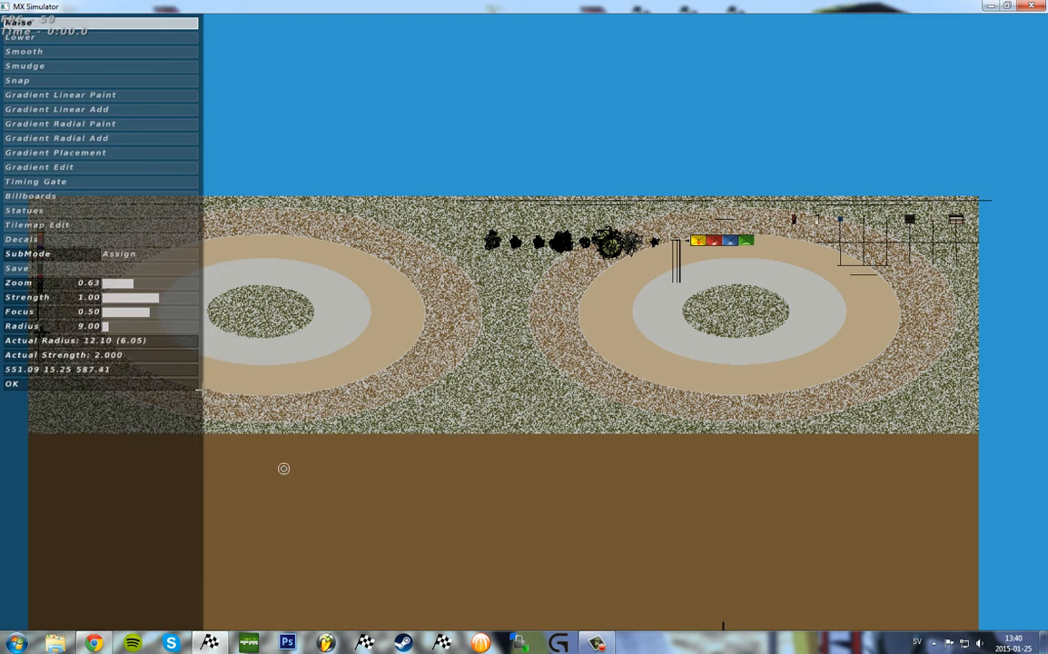
click(136, 326)
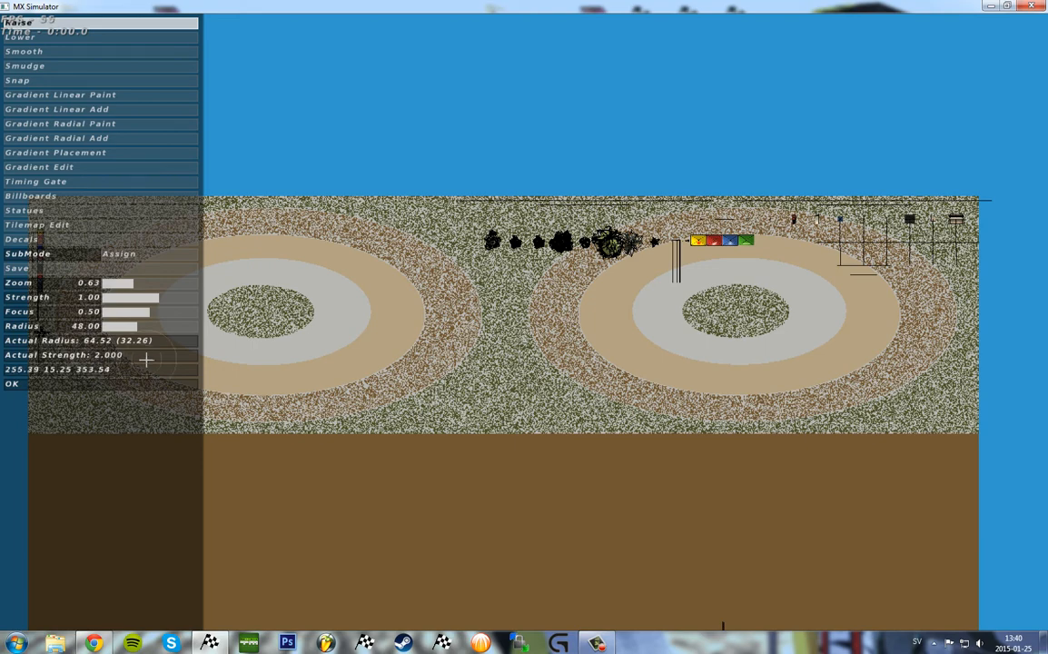
Step: Examine the full extent of the track map, including the coordinates at its origin corner and the diagonally opposite corner
right_drag(317, 313, 516, 301)
right_drag(337, 280, 355, 286)
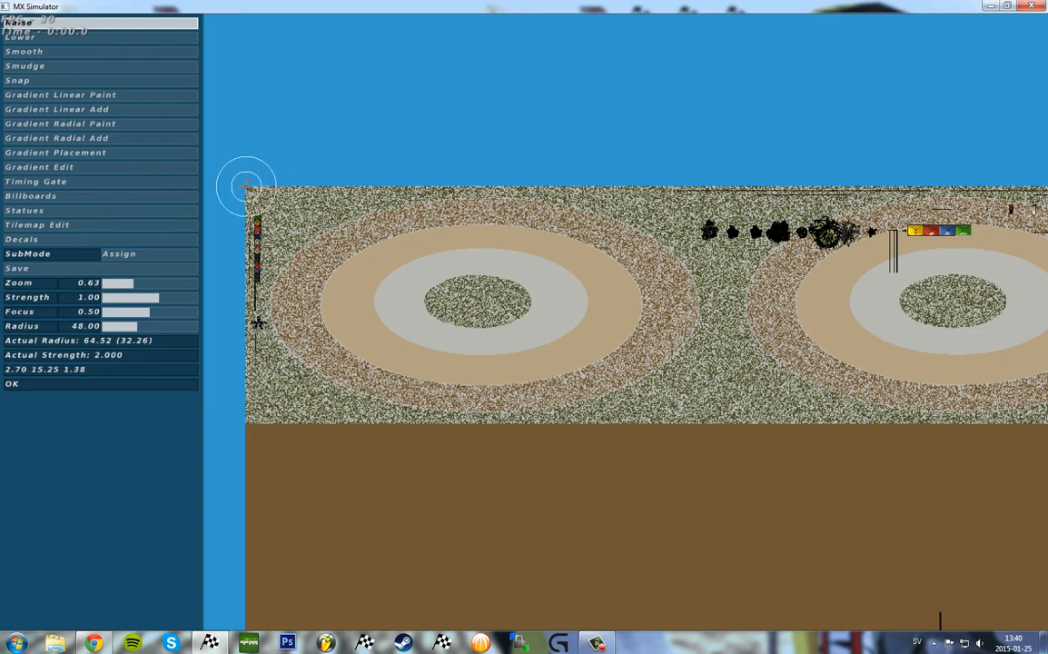
right_drag(683, 396, 363, 118)
right_drag(724, 397, 414, 140)
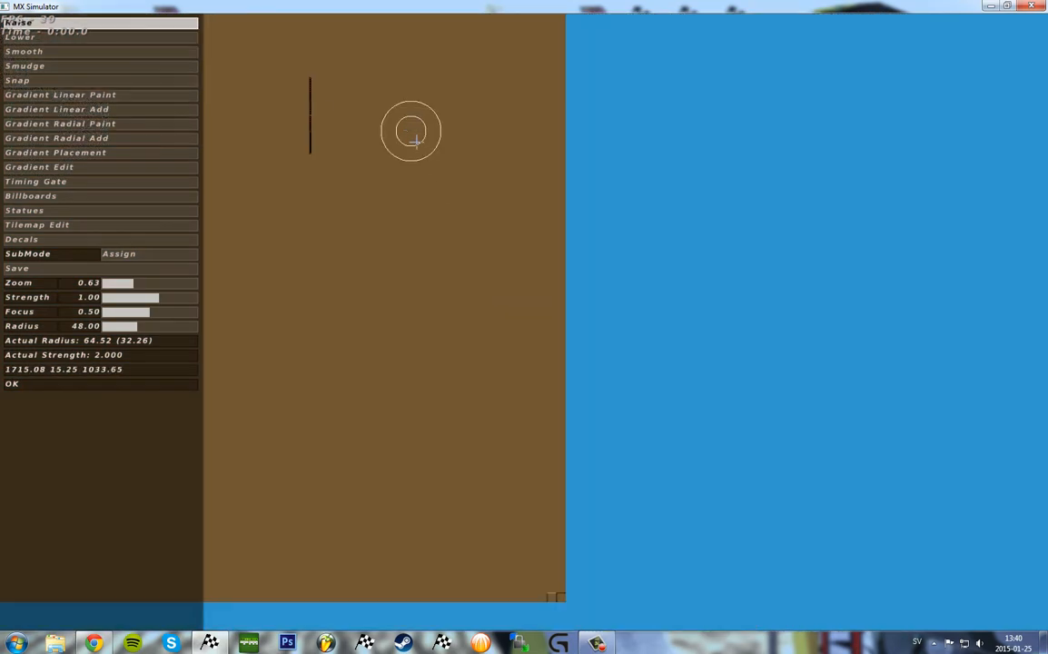
right_drag(477, 454, 432, 251)
right_drag(484, 340, 792, 608)
right_drag(189, 123, 558, 416)
right_drag(360, 193, 475, 423)
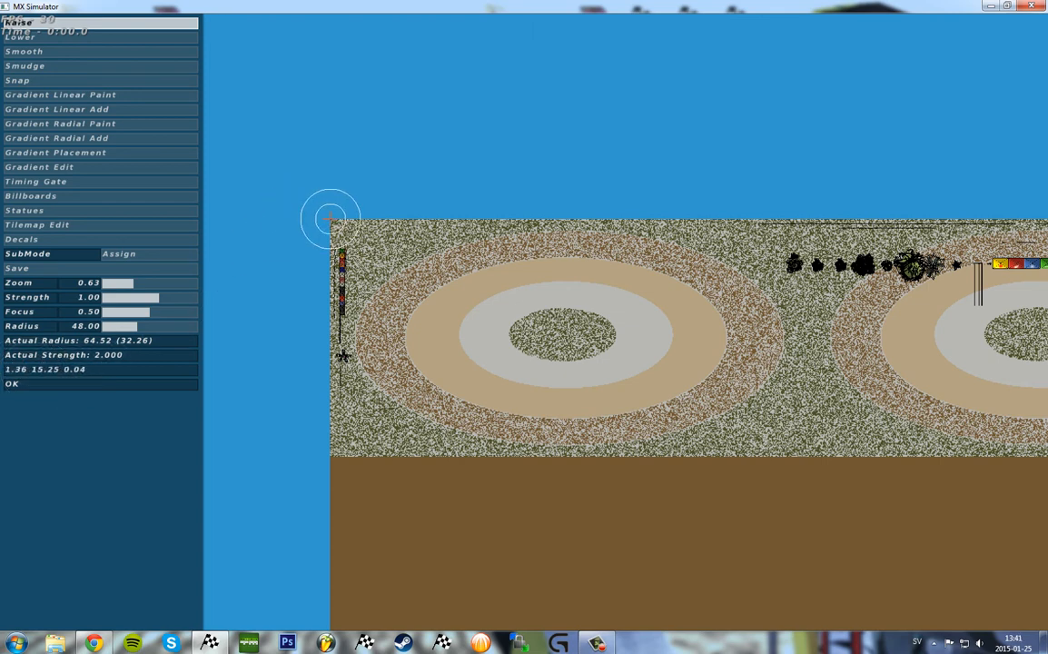
mouse_move(629, 405)
middle_down()
mouse_move(540, 273)
mouse_move(466, 236)
middle_up()
middle_drag(624, 445, 209, 41)
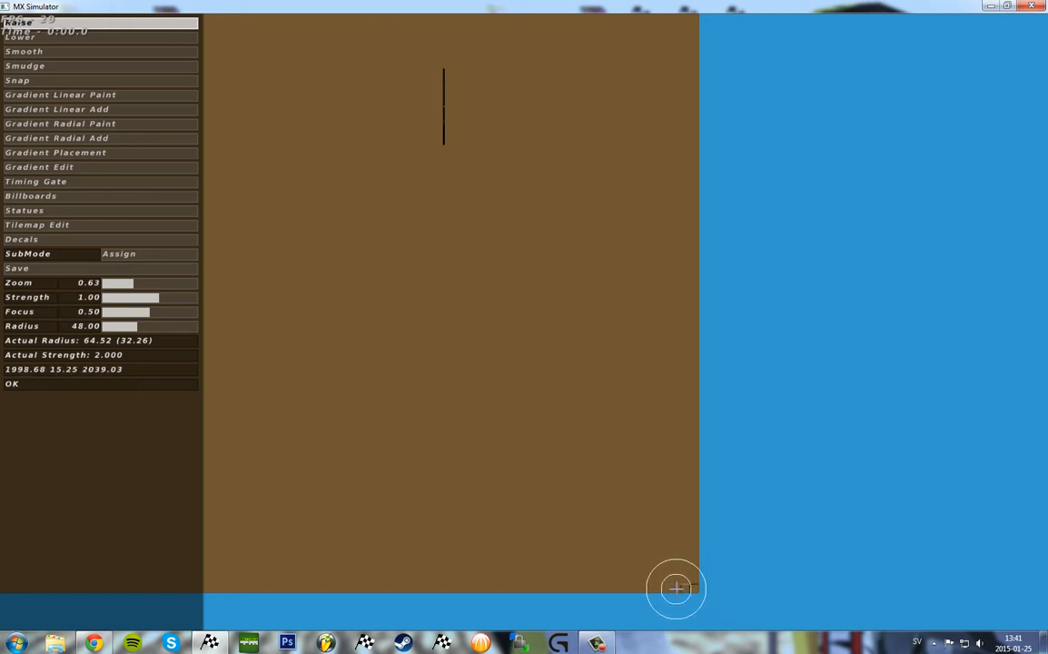
right_drag(449, 296, 474, 350)
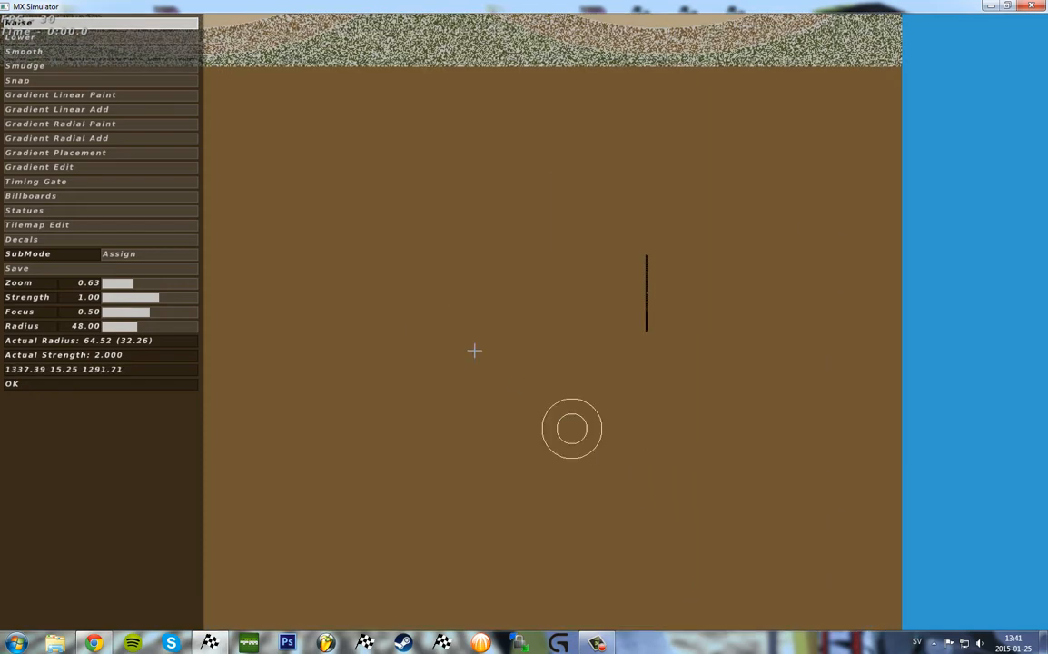
right_drag(420, 263, 583, 334)
right_drag(748, 363, 635, 584)
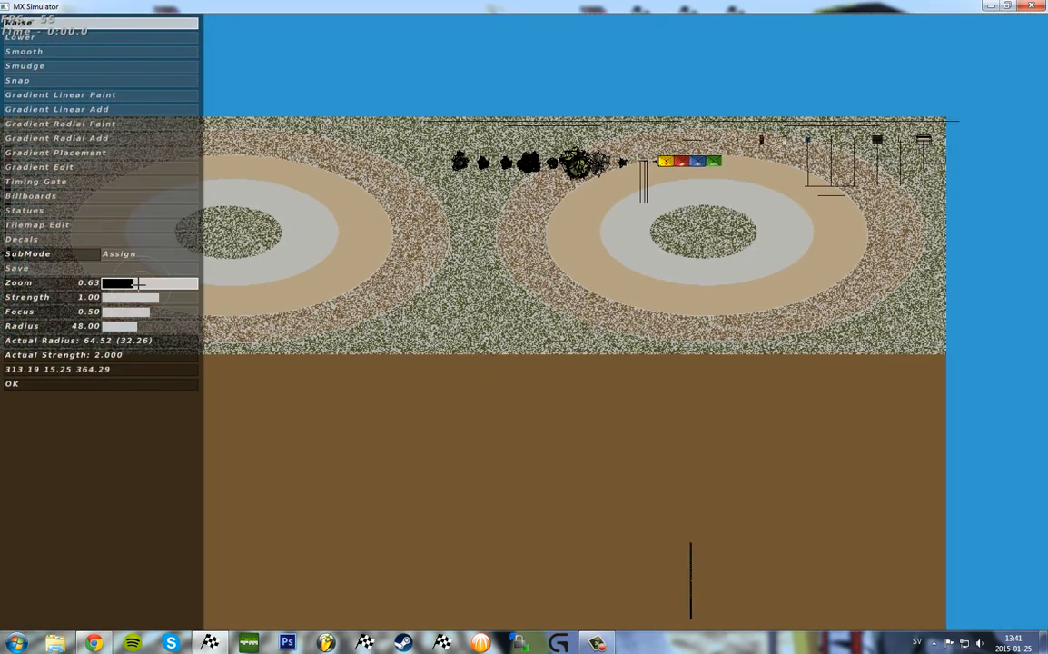
Step: Switch to Tilemap Edit mode and preview each of the available ground tiles
click(58, 226)
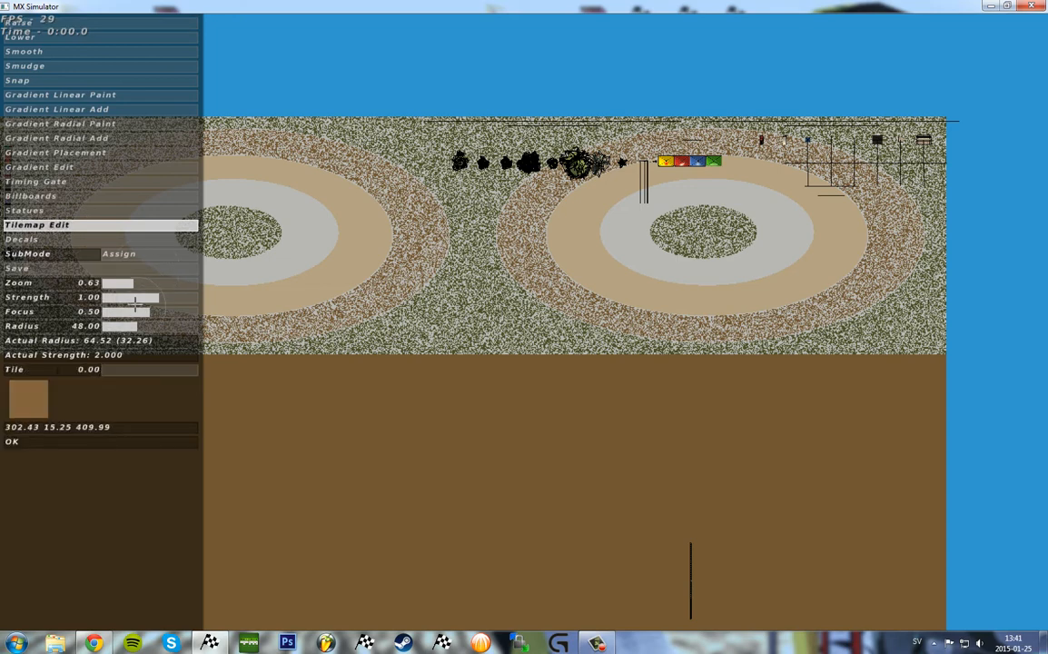
click(121, 370)
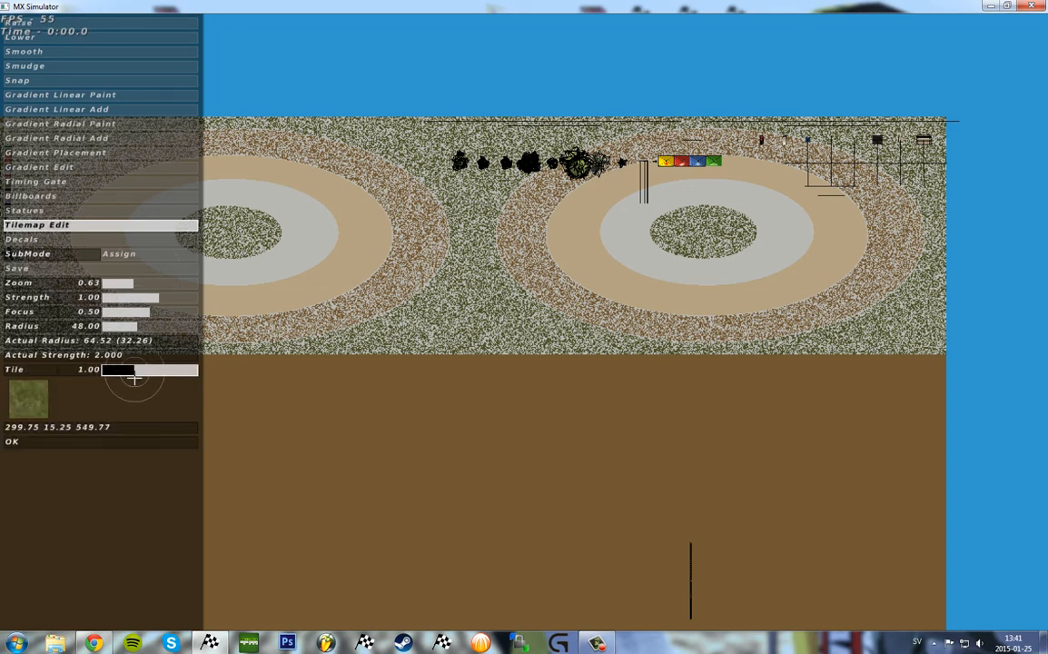
click(150, 371)
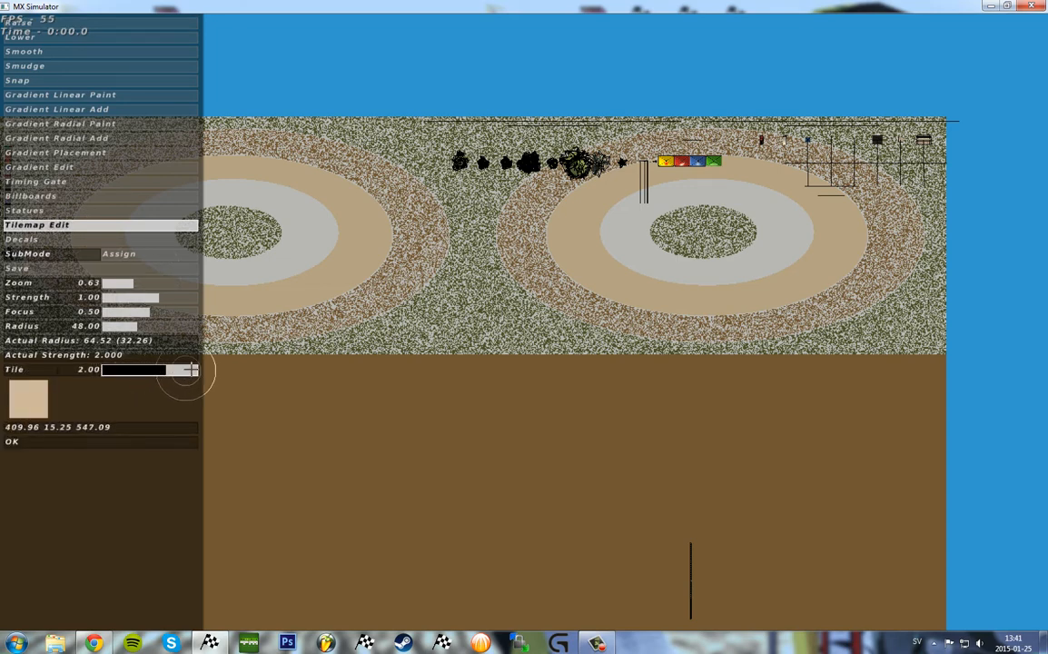
click(190, 370)
click(119, 369)
click(109, 369)
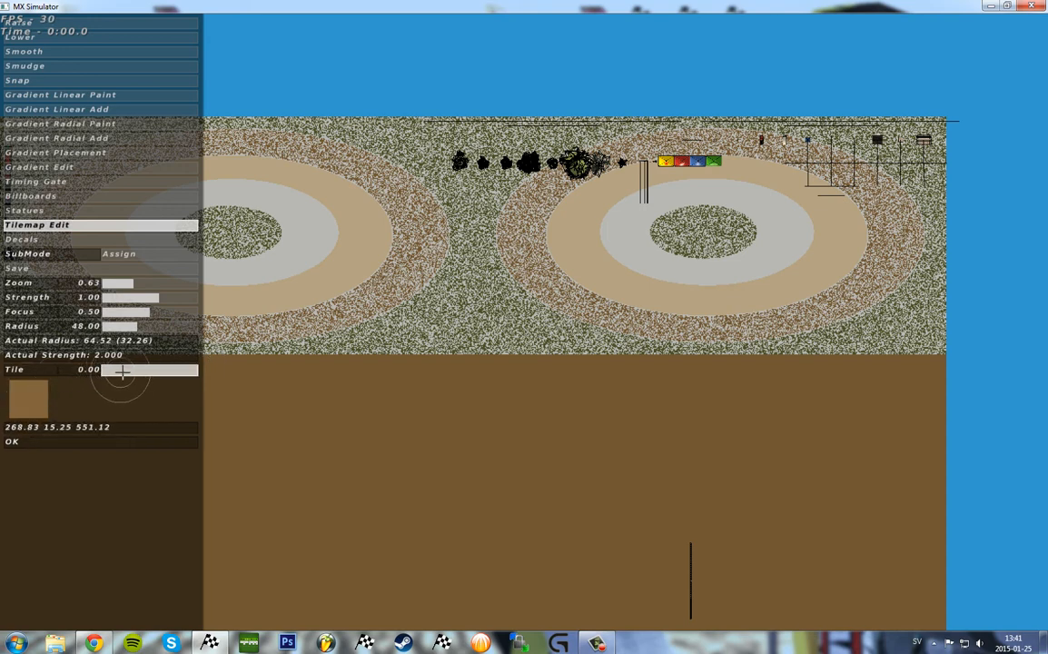
click(126, 369)
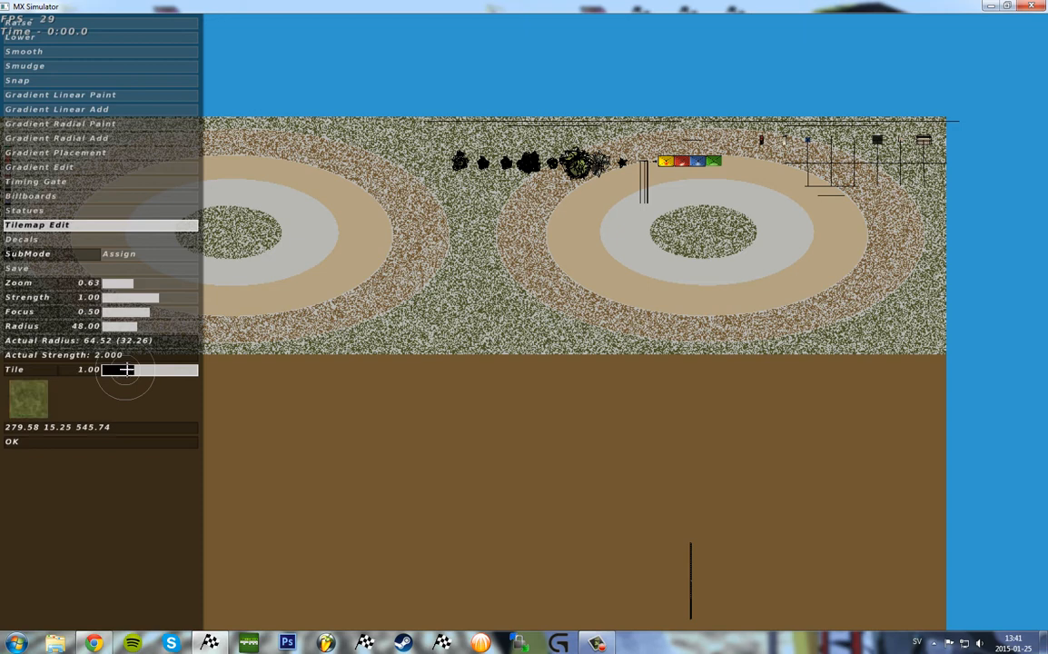
click(163, 370)
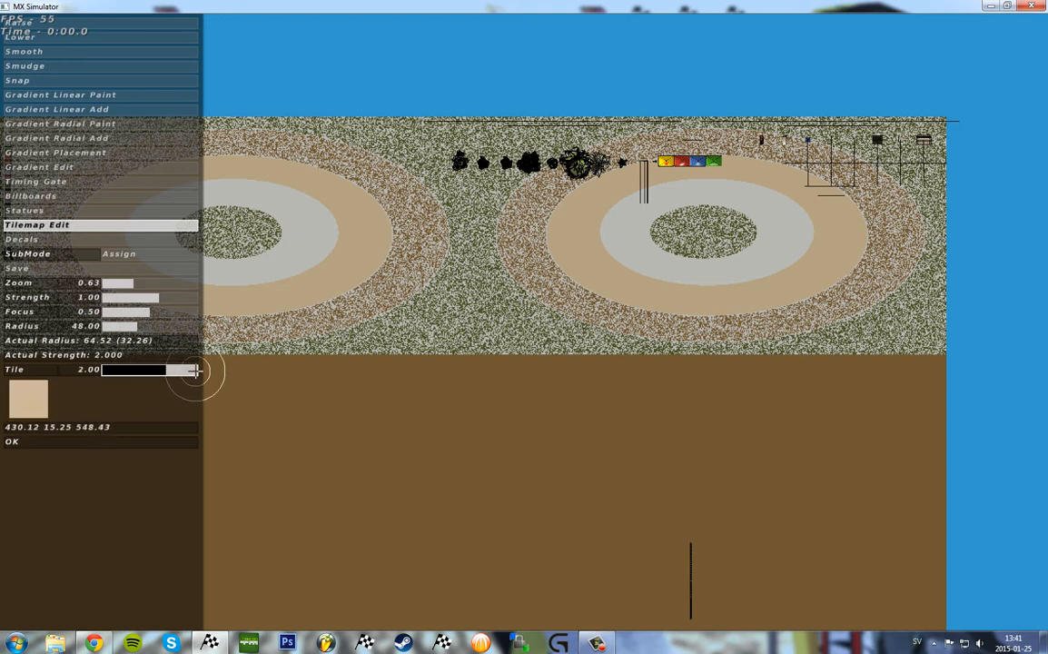
click(196, 369)
click(165, 369)
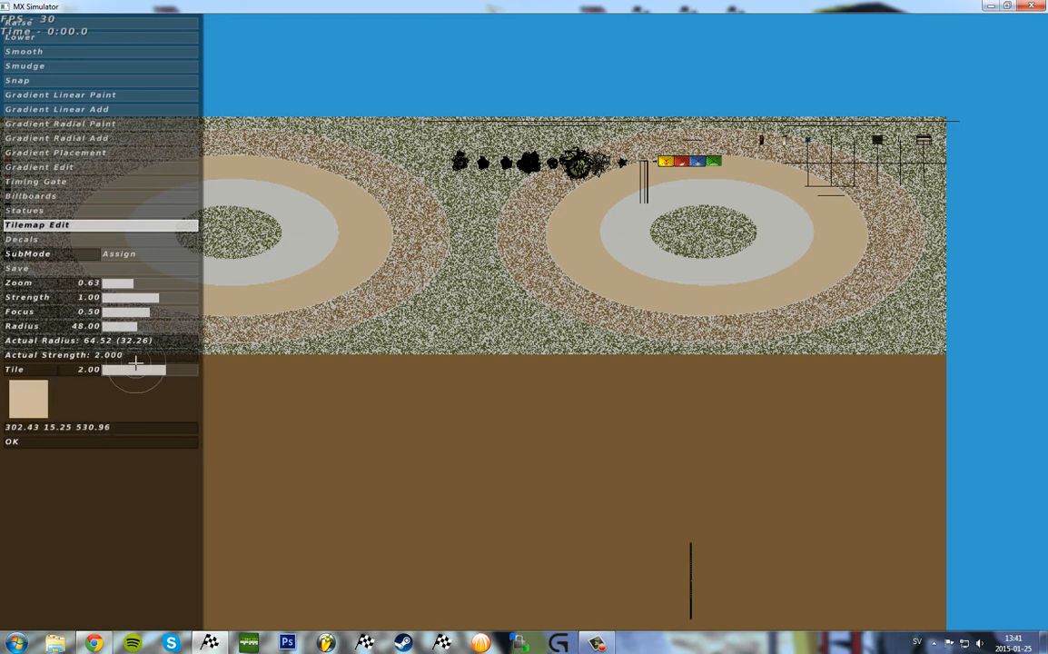
Step: Paint the entire track map with grass tile 1.00
click(132, 370)
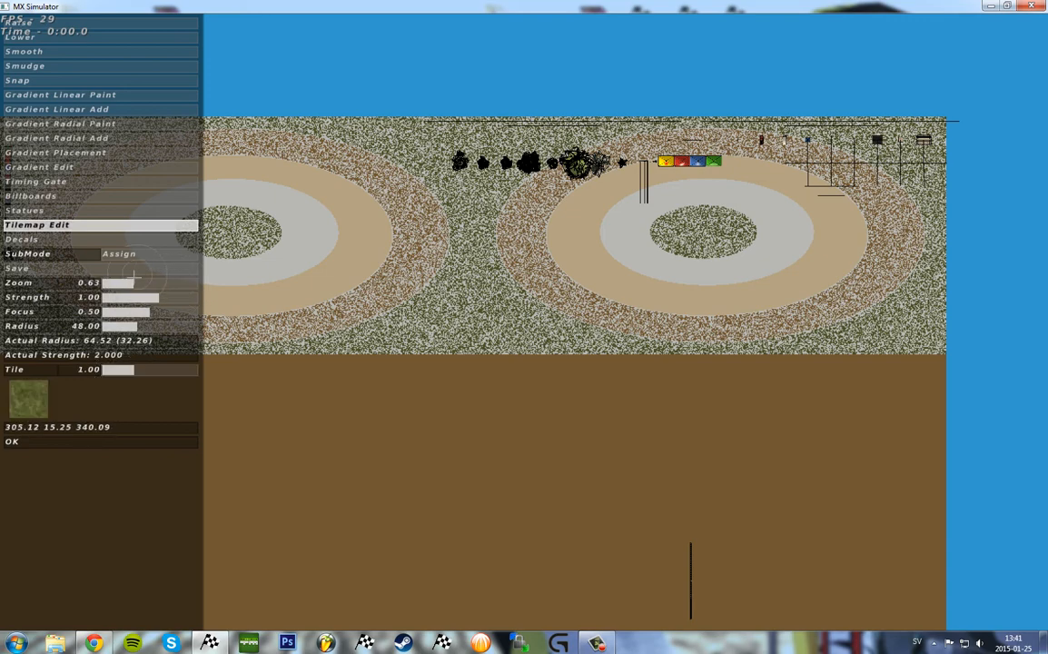
drag(134, 282, 103, 282)
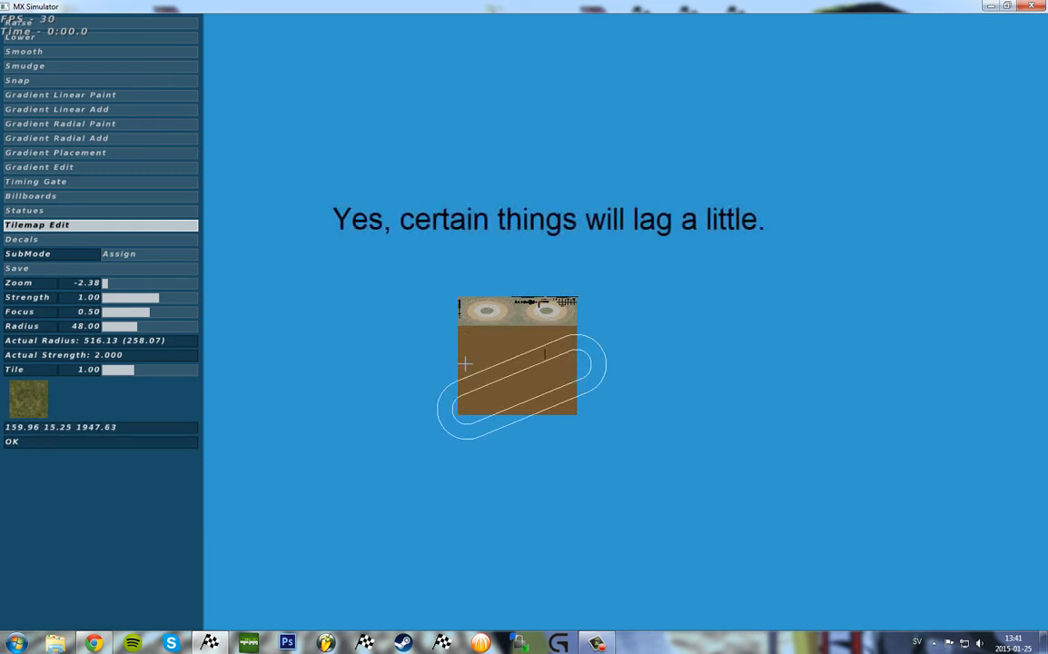
drag(559, 408, 627, 409)
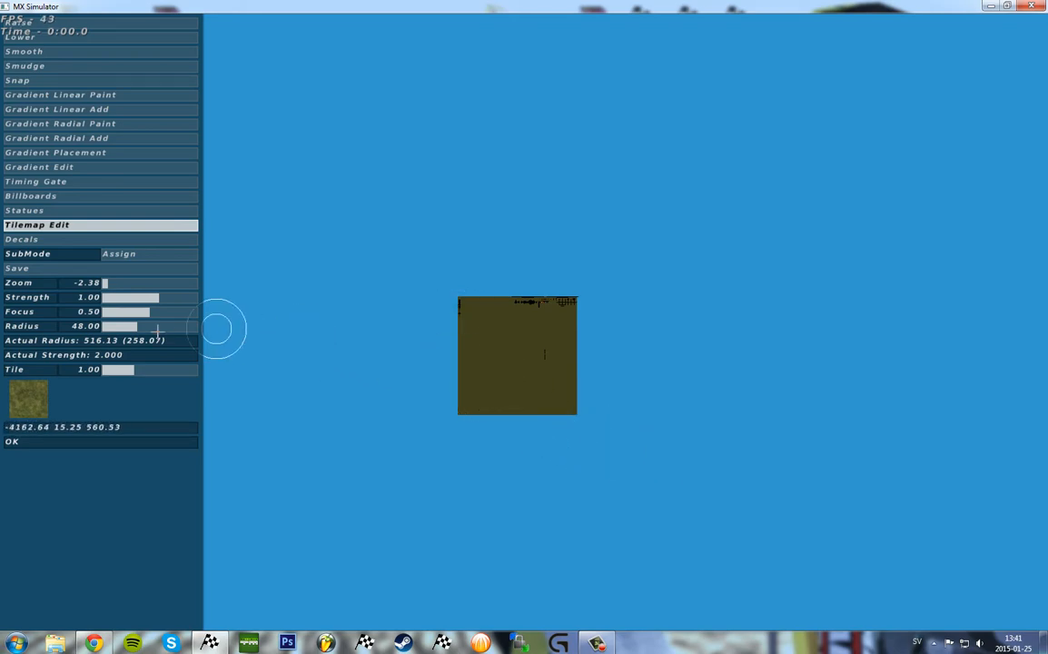
Step: Paint dirt tile 0.00 along both sides of the start gate line at zoom 1.63
drag(105, 282, 143, 283)
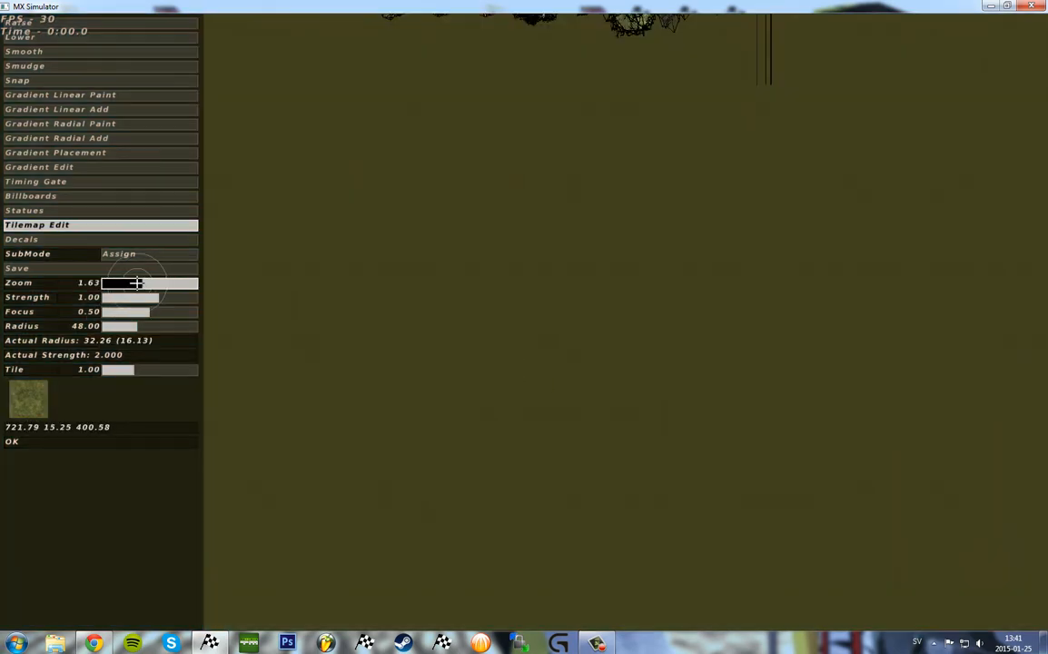
right_drag(559, 435, 329, 117)
right_drag(627, 522, 414, 233)
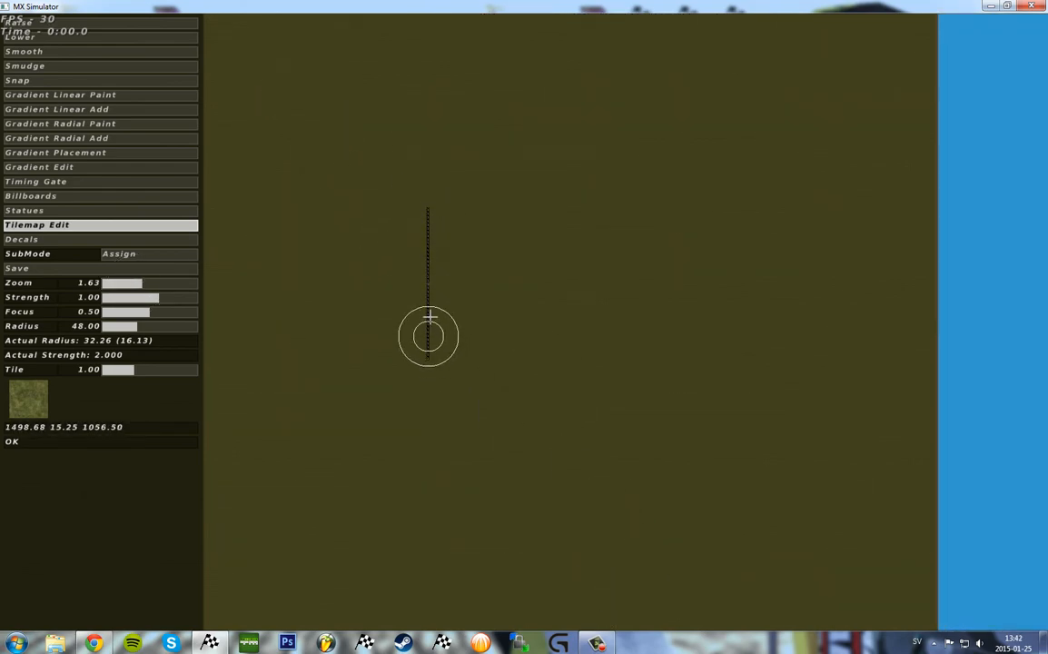
click(110, 366)
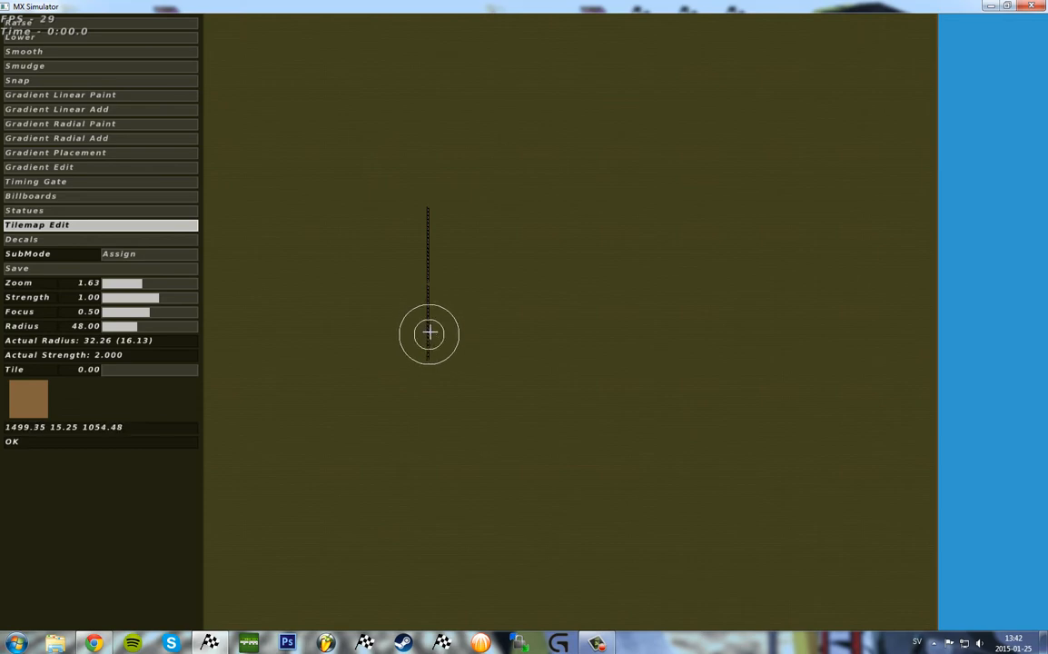
mouse_move(430, 338)
mouse_down()
mouse_move(428, 239)
mouse_move(442, 256)
mouse_move(437, 313)
mouse_up()
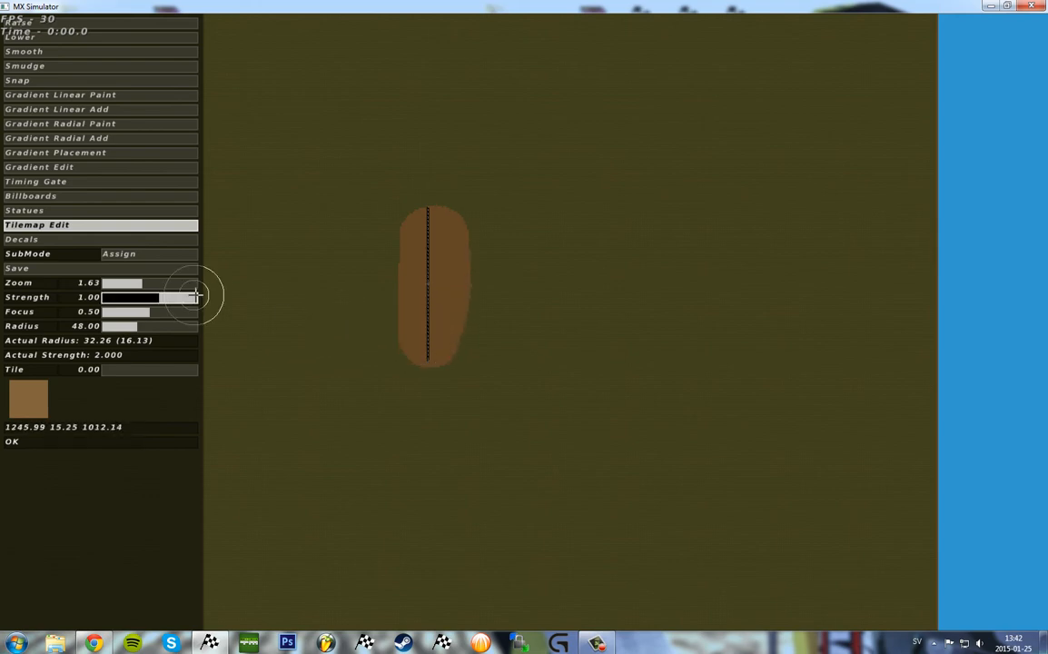
Step: Set the zoom to 0.63 and paint a wider dirt area beside the start gate with the 48.00 radius brush
drag(136, 283, 116, 283)
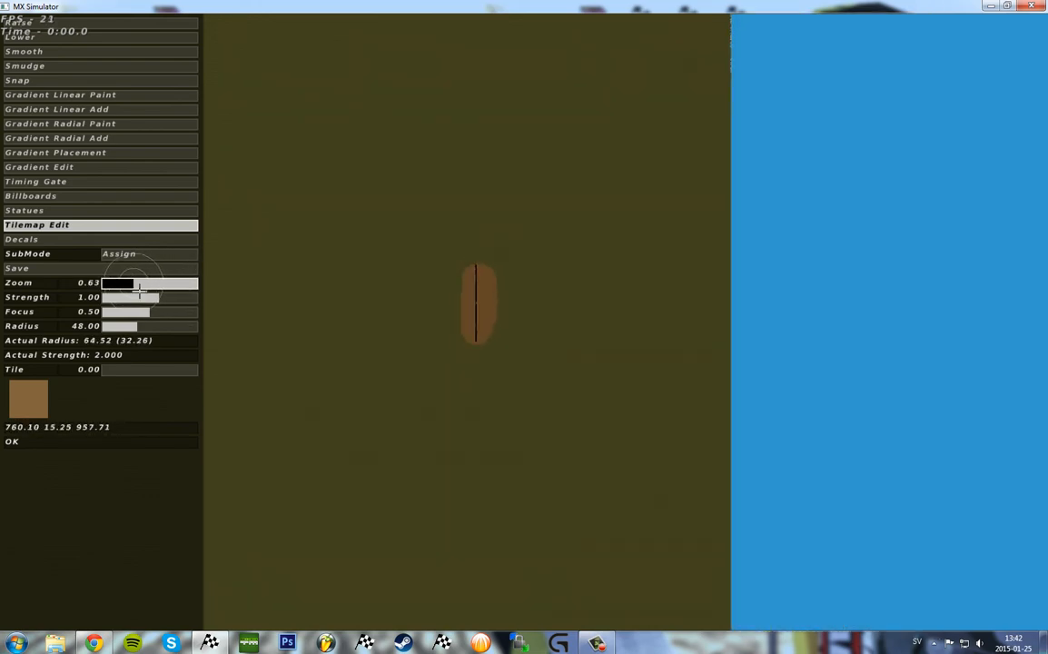
key(Left)
key(Left)
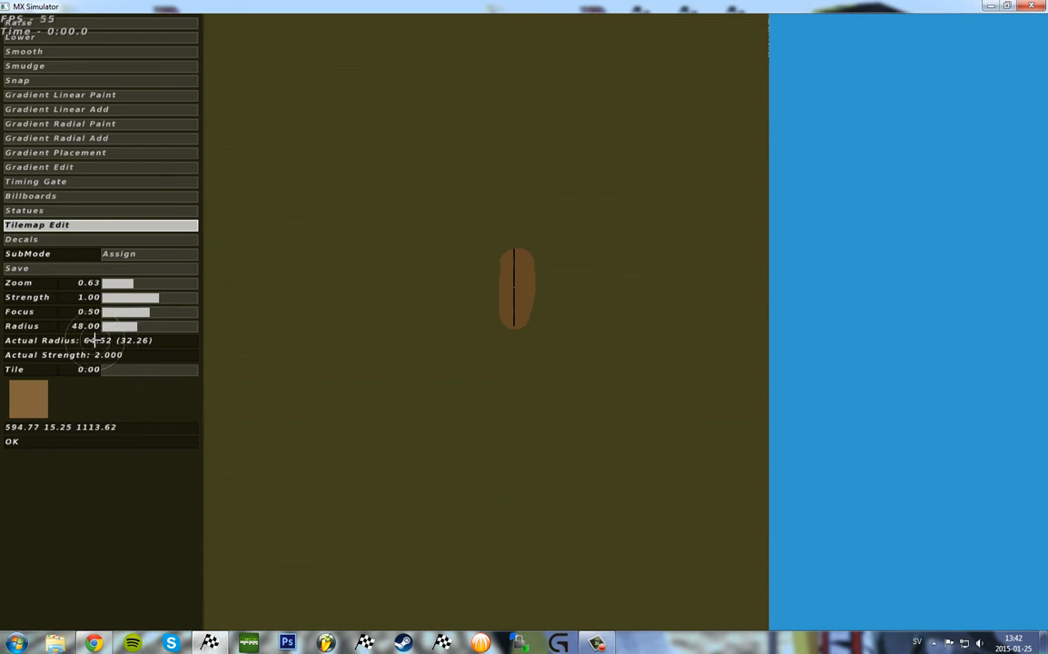
right_drag(455, 307, 472, 310)
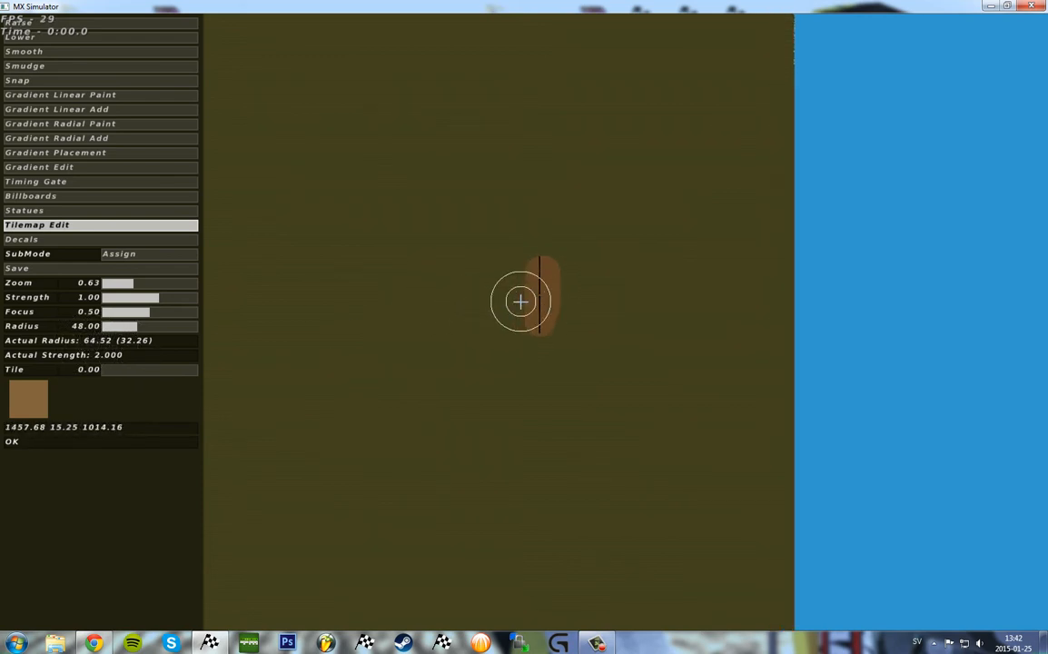
click(523, 304)
drag(523, 303, 526, 293)
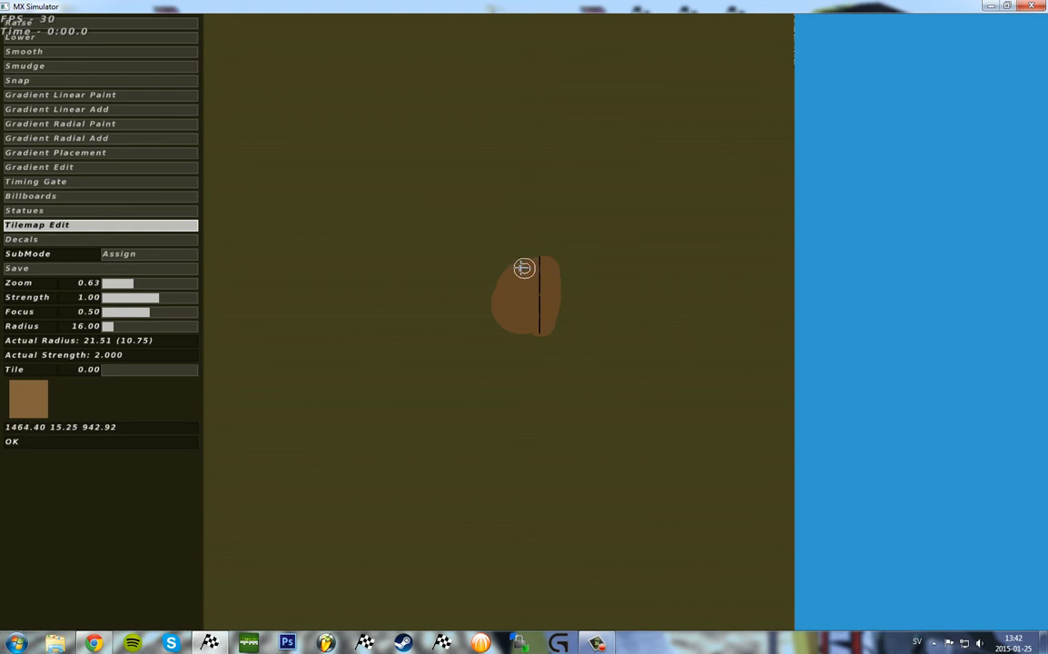
Step: Set the brush radius to 16.00 and paint the start straight in dirt, narrowing into a curved first turn
drag(480, 272, 527, 313)
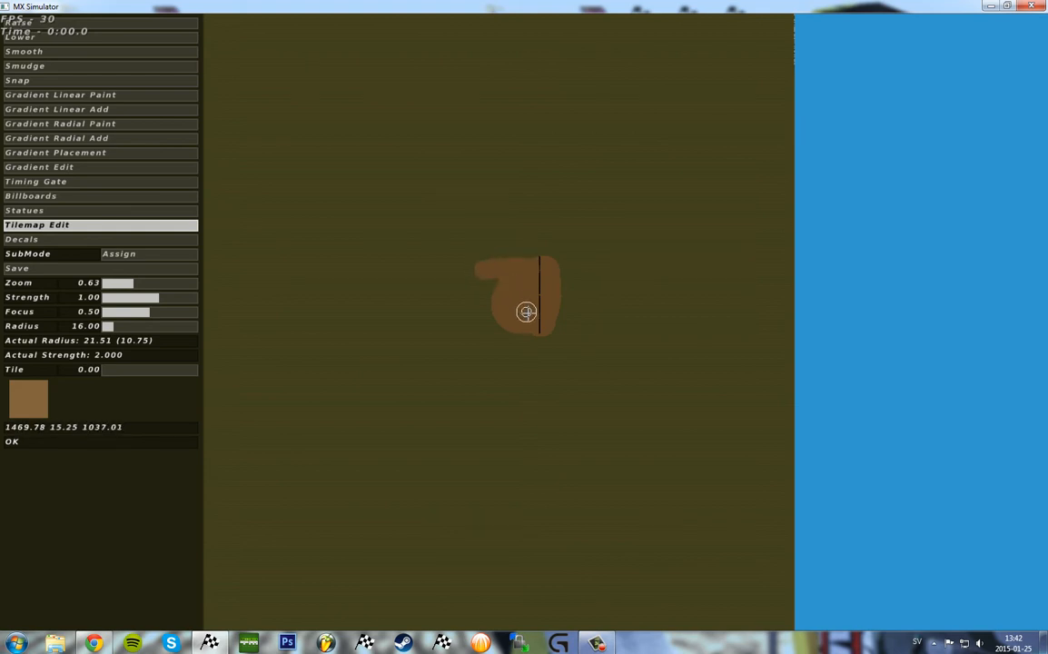
right_drag(507, 323, 601, 279)
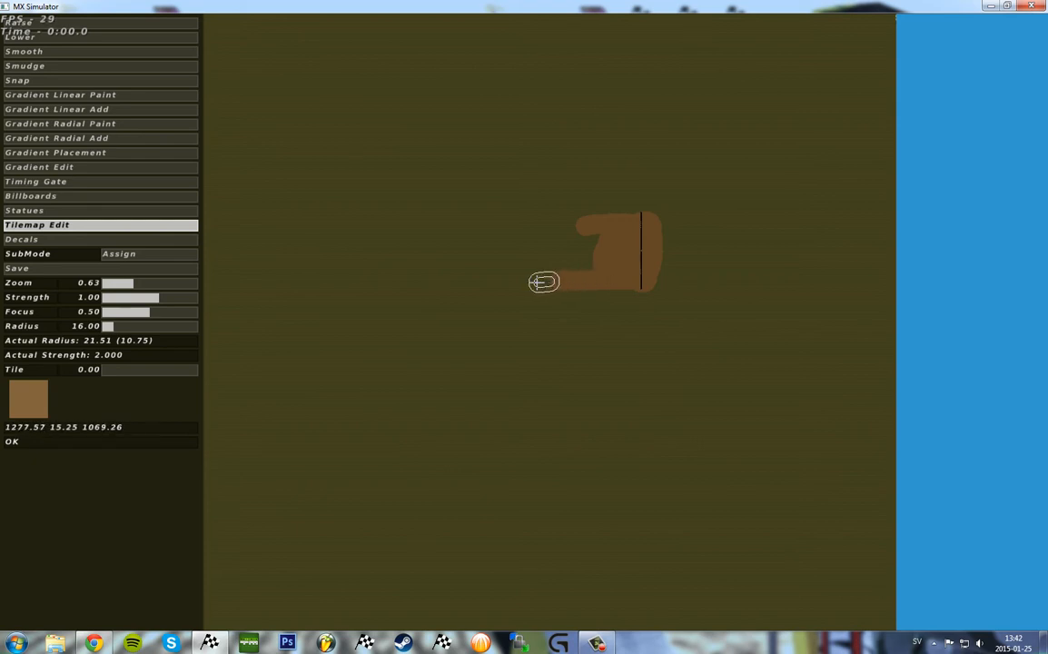
drag(543, 281, 520, 289)
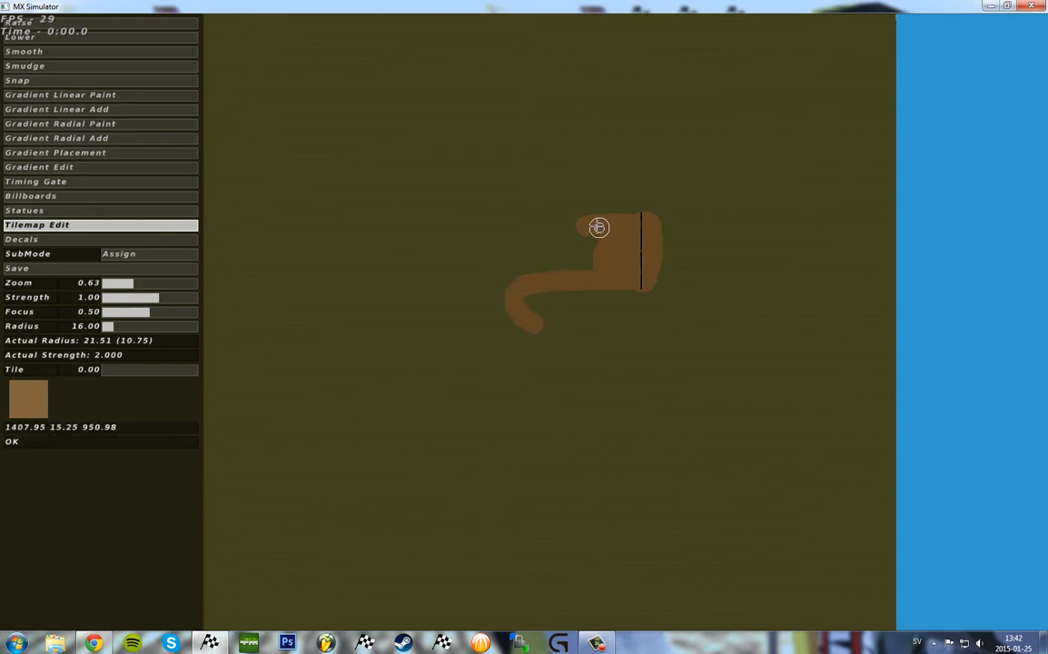
mouse_move(571, 230)
mouse_down()
mouse_move(534, 246)
mouse_move(505, 297)
mouse_move(587, 264)
mouse_move(592, 229)
mouse_move(536, 264)
mouse_move(584, 236)
mouse_up()
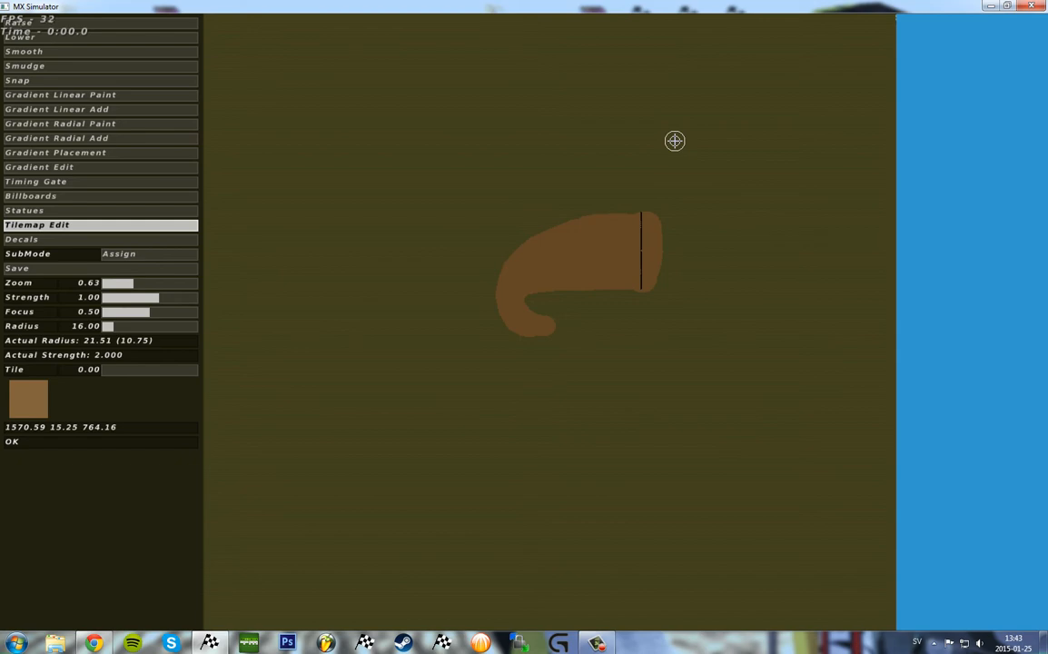
Step: Test-ride the painted start section and extend the dirt lane straight out of the first turn
key(e)
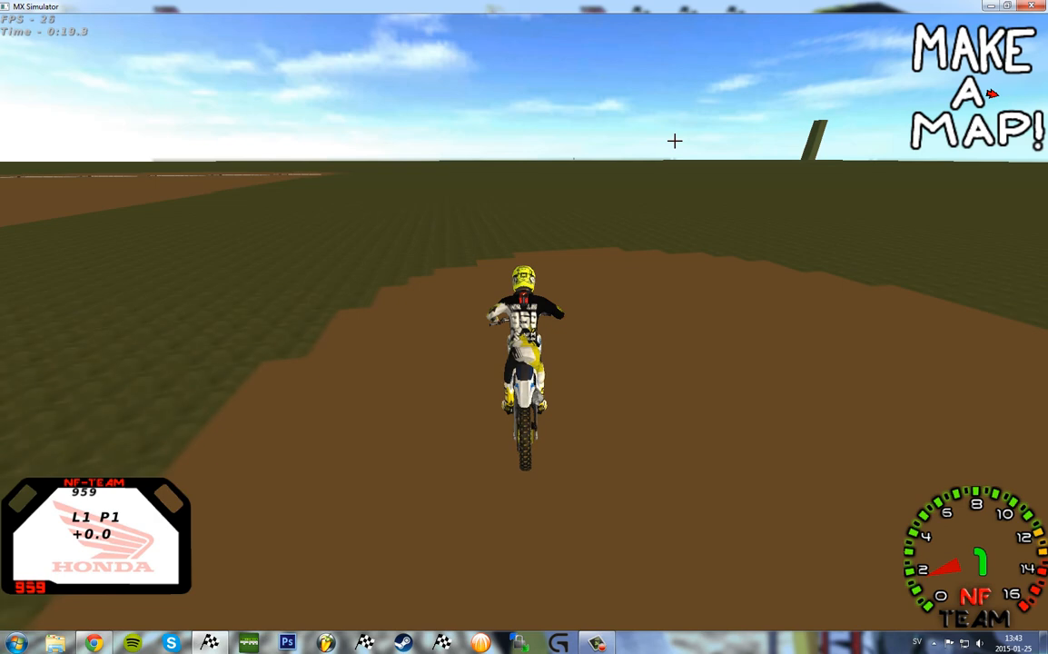
key(c)
key(c)
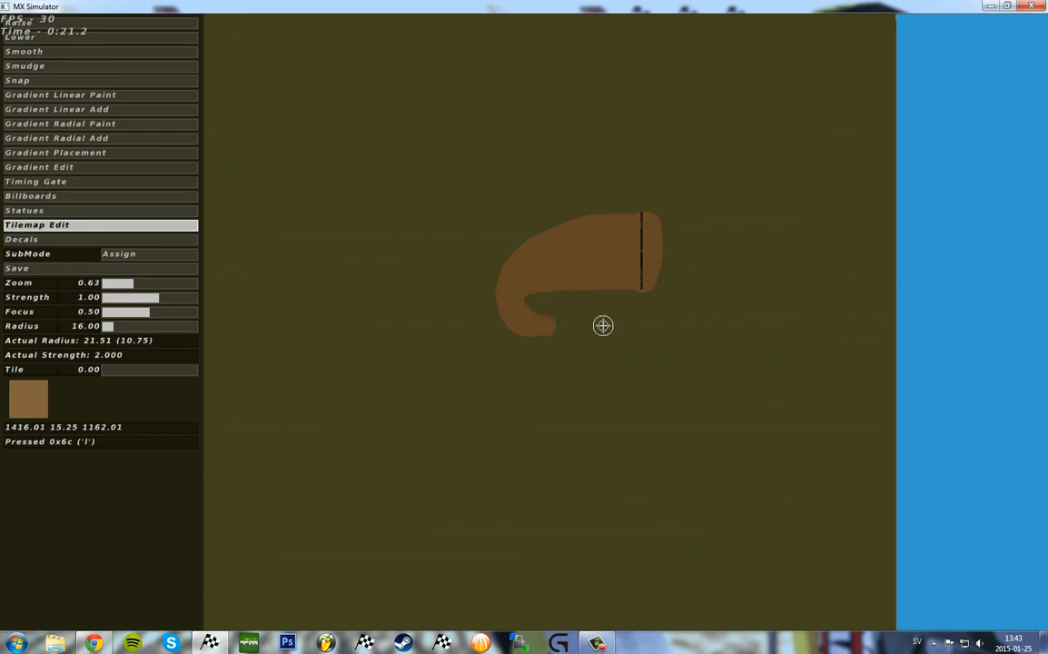
key(c)
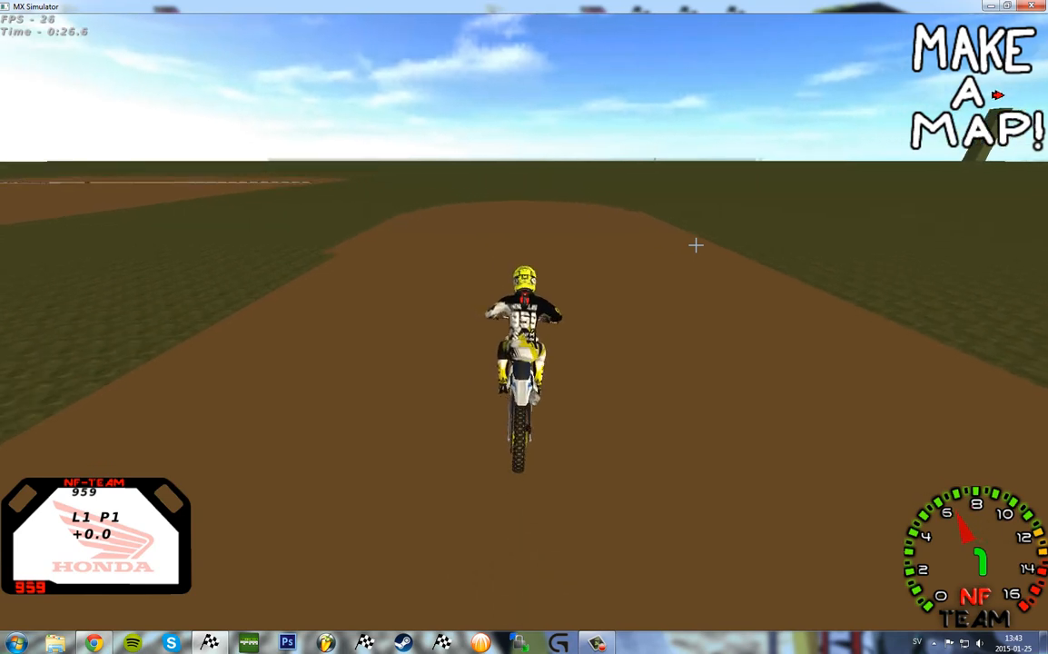
key(l)
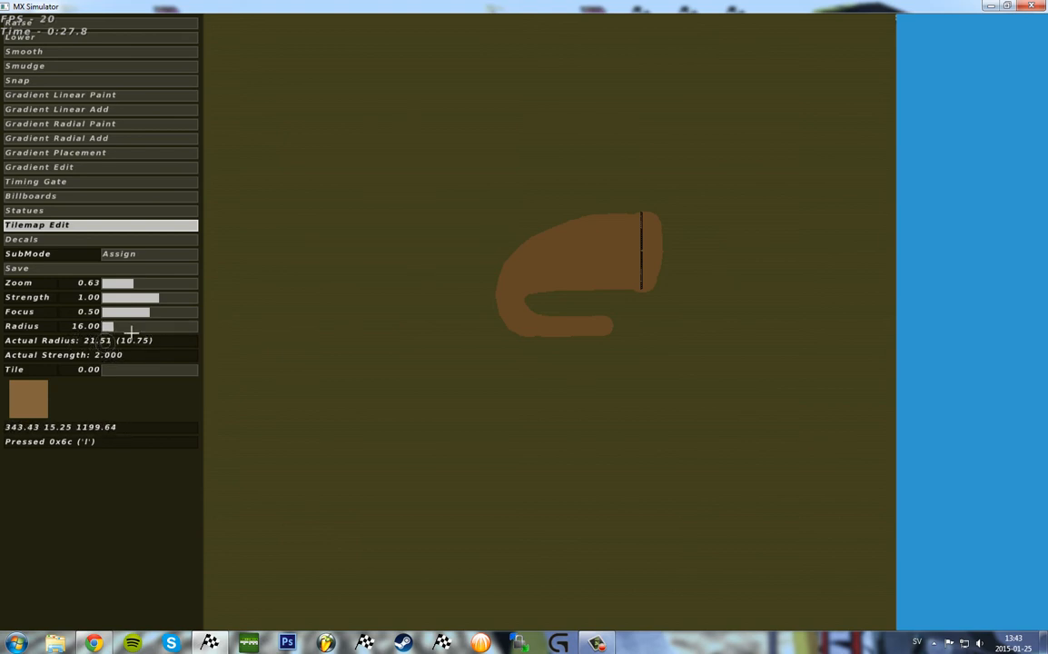
Step: Paint the rest of the dirt lane through a second turn and around an L-shaped loop that rejoins the track
right_drag(672, 333, 685, 307)
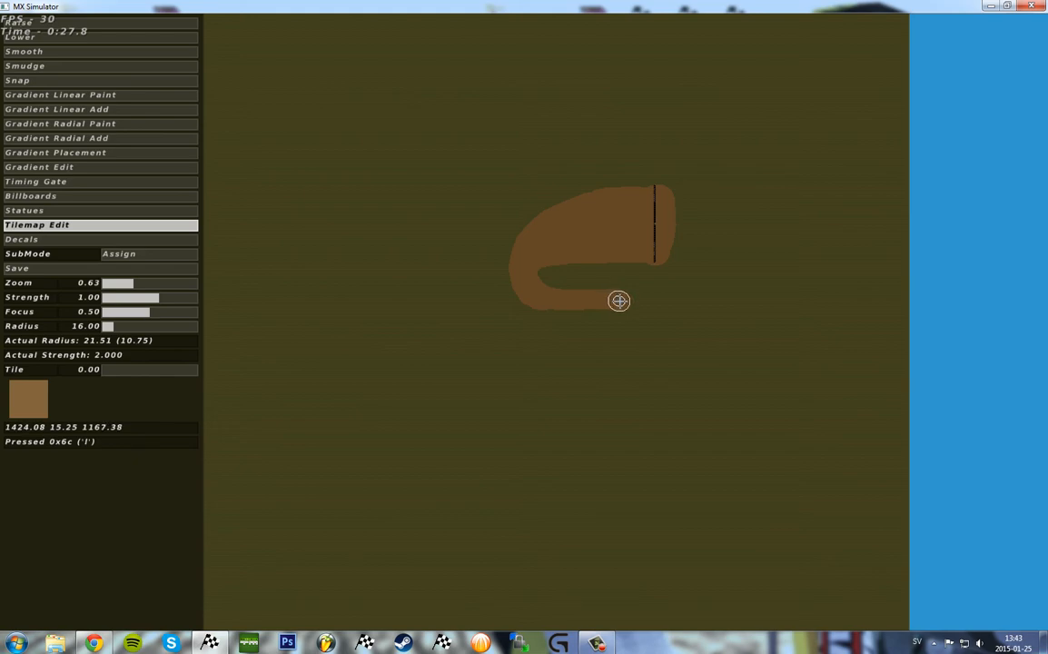
mouse_move(642, 303)
mouse_down()
mouse_move(668, 315)
mouse_move(626, 364)
mouse_move(487, 374)
mouse_move(725, 413)
mouse_move(654, 414)
mouse_up()
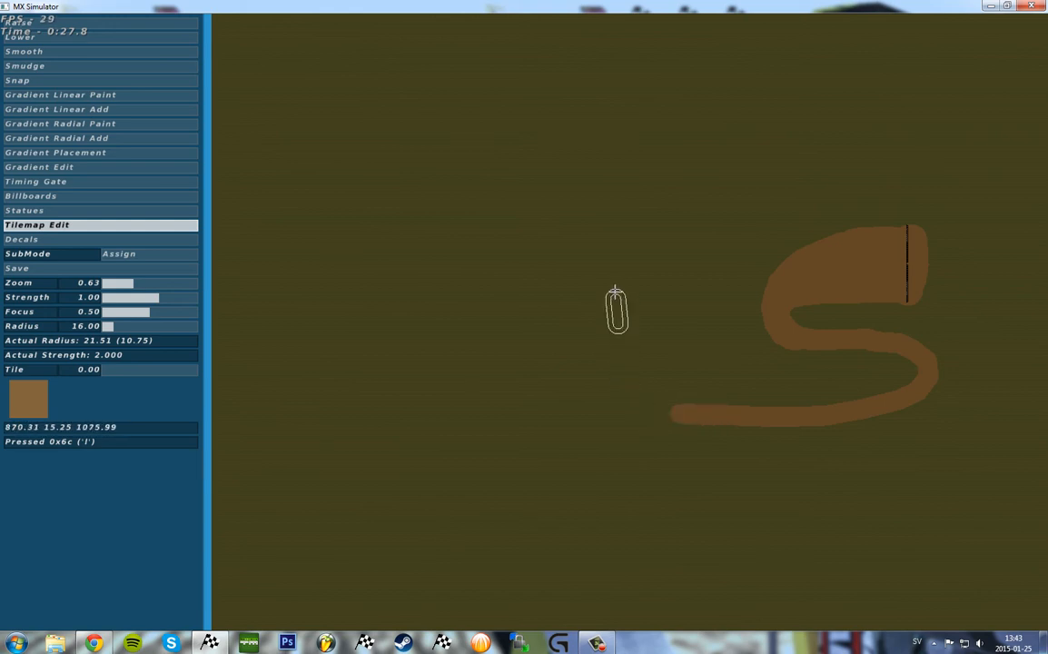
mouse_move(616, 309)
mouse_down()
mouse_move(608, 131)
mouse_move(655, 105)
mouse_move(686, 107)
mouse_move(716, 175)
mouse_move(714, 264)
mouse_move(679, 229)
mouse_move(667, 227)
mouse_move(666, 243)
mouse_move(692, 289)
mouse_move(739, 293)
mouse_move(776, 319)
mouse_move(741, 336)
mouse_up()
right_drag(822, 229, 593, 384)
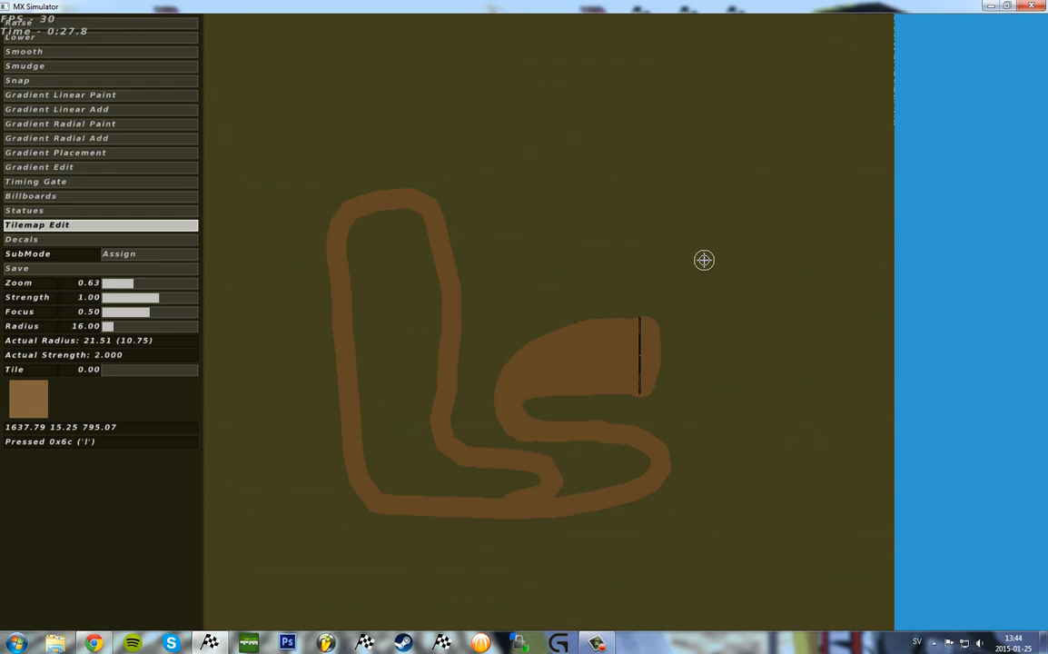
Step: Test-ride the painted dirt circuit and review its full layout in the map editor
key(Escape)
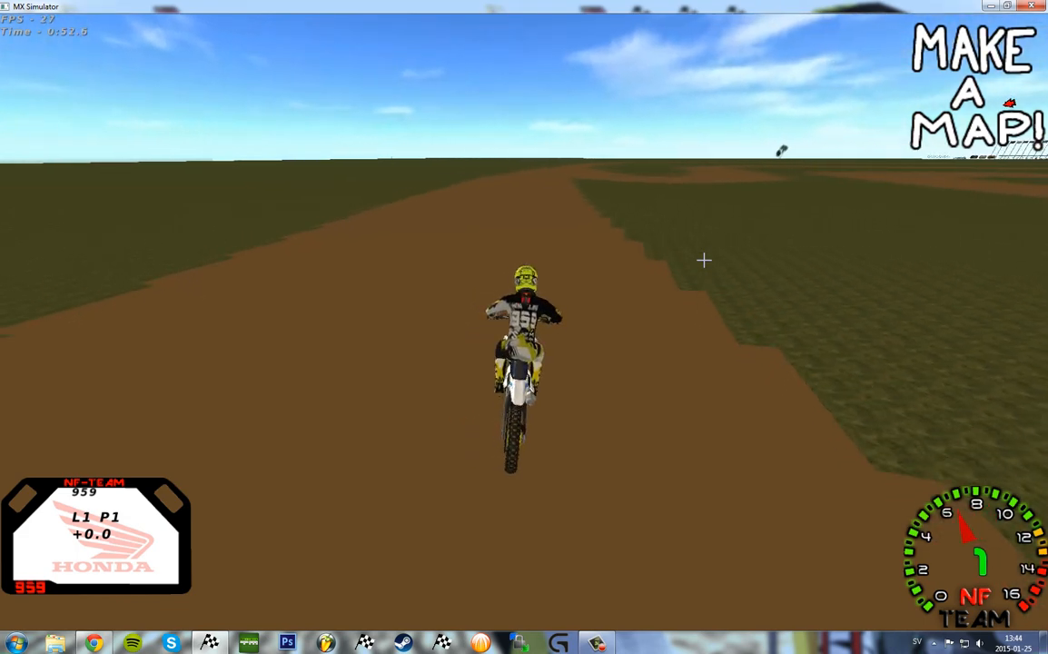
key(c)
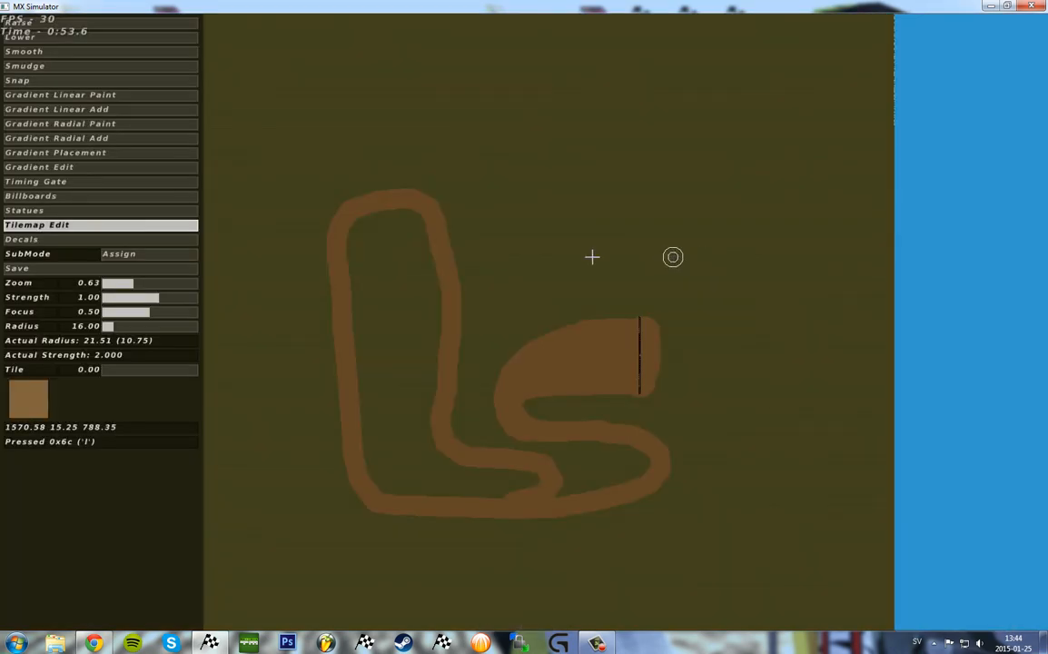
middle_drag(458, 477, 573, 356)
middle_drag(678, 343, 615, 379)
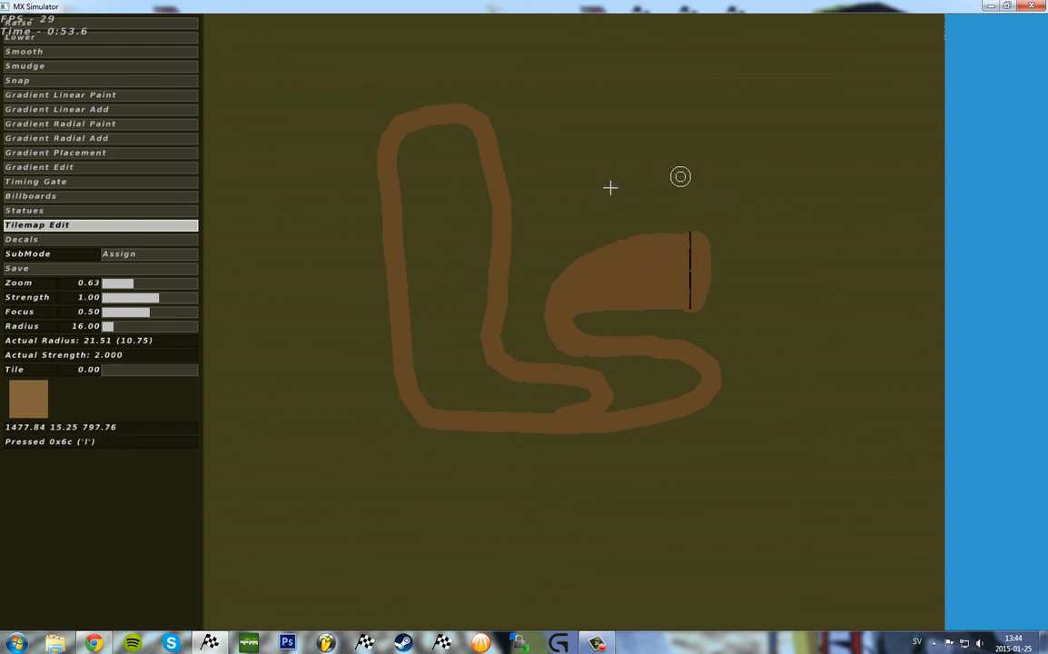
Step: Save the track with its painted tilemap
key(Escape)
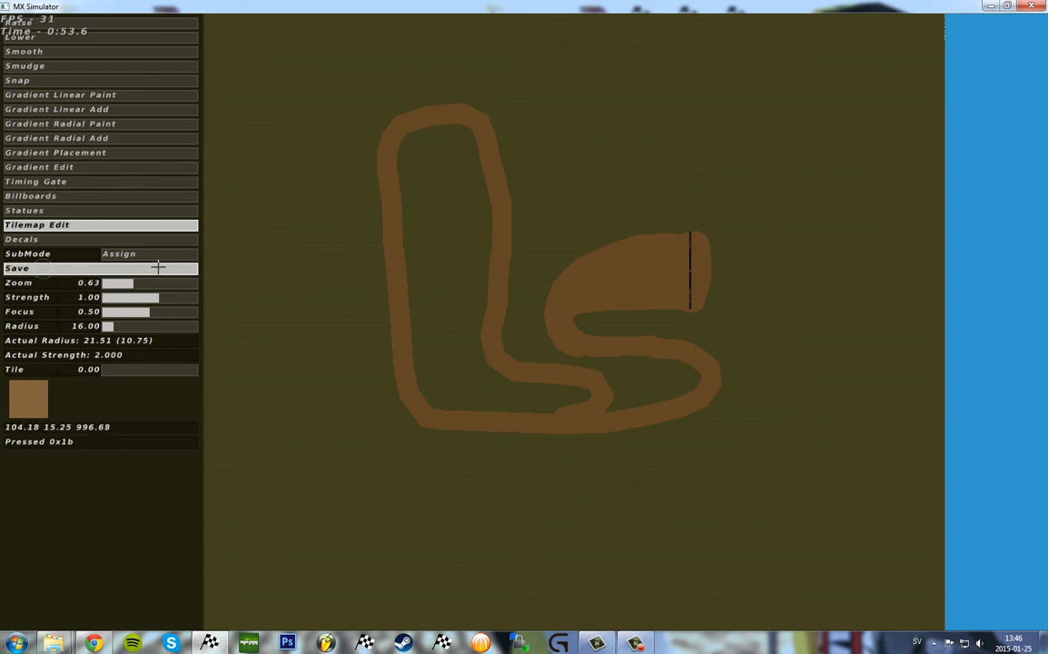
click(28, 269)
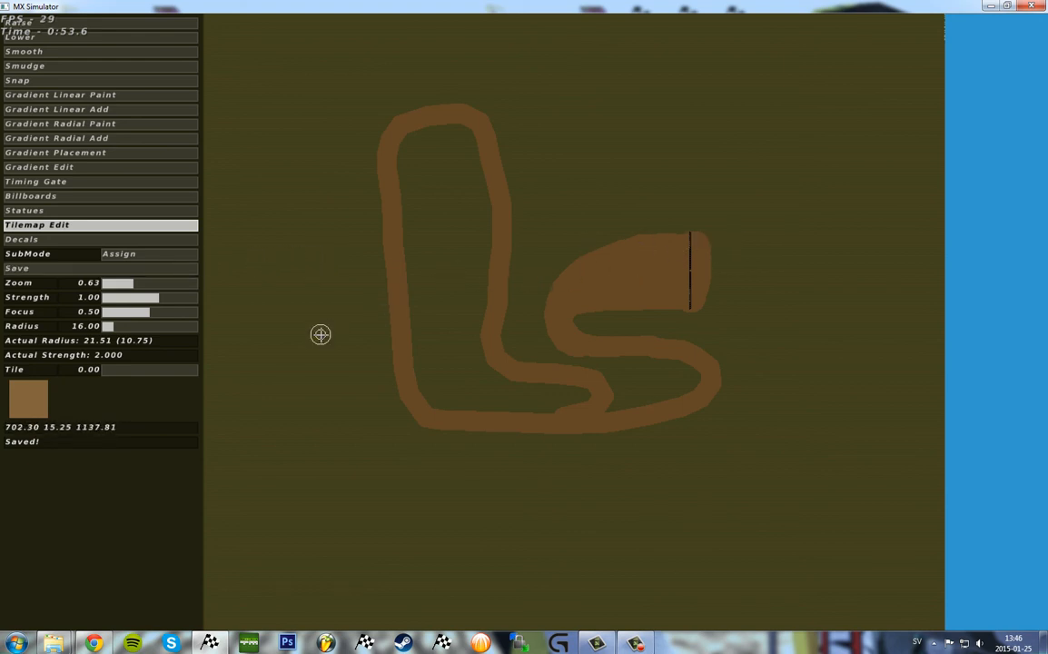
right_drag(317, 329, 357, 264)
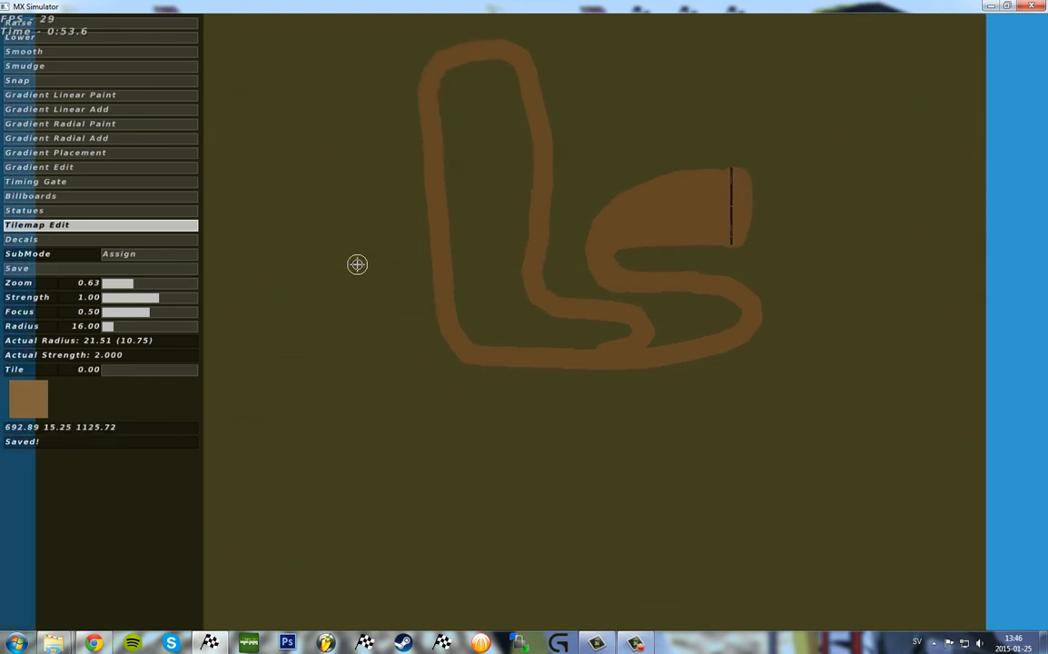